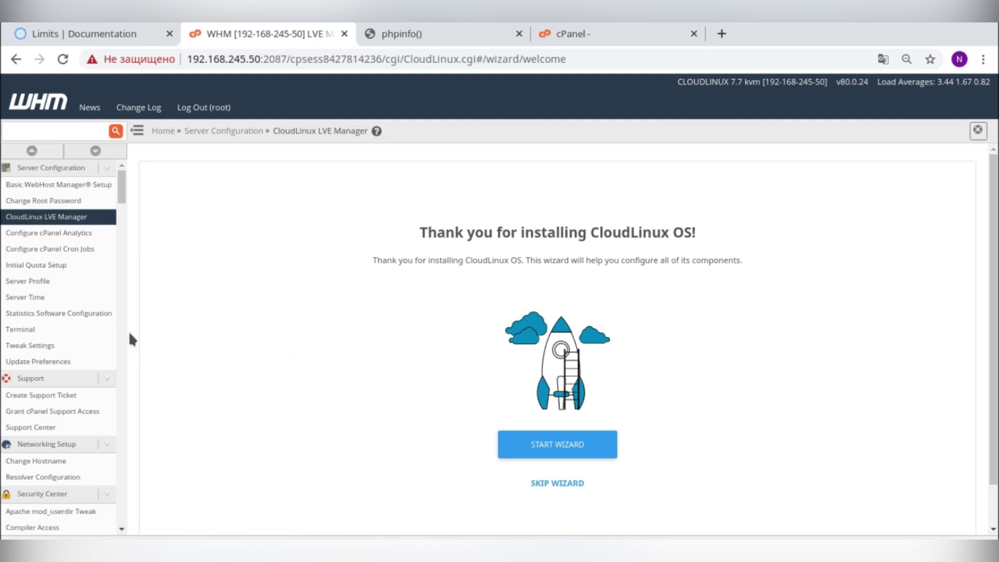
Switch to the cPanel account, reload its main page, and open PHP Selector to check whether PHP versions can be managed.
left_click(582, 33)
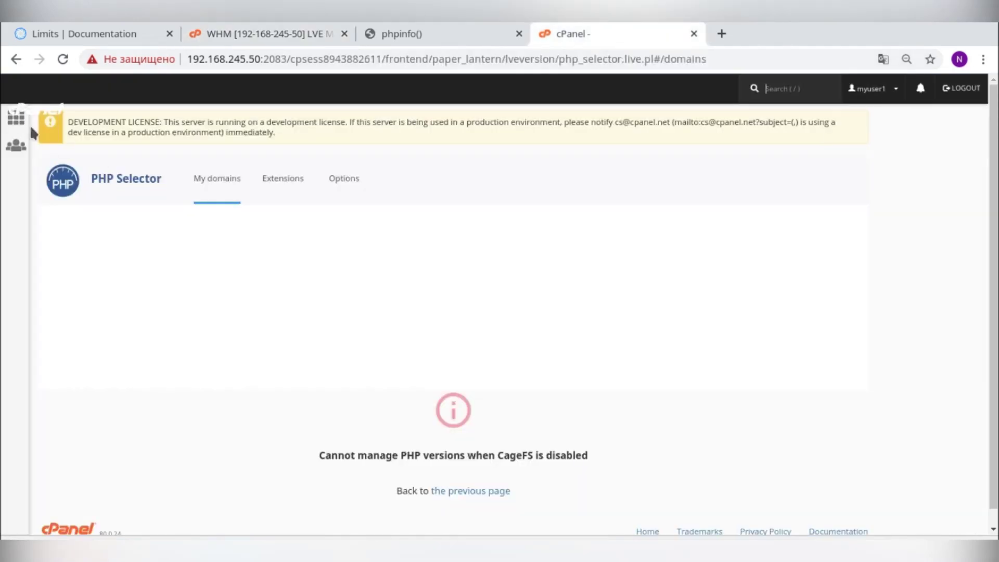
left_click(62, 60)
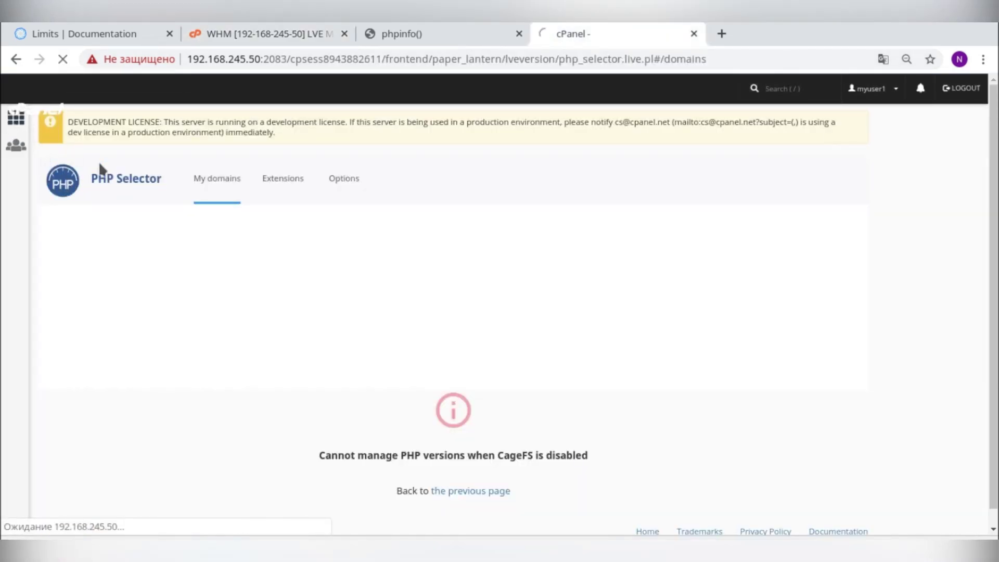
scroll(620, 360, "down", 15)
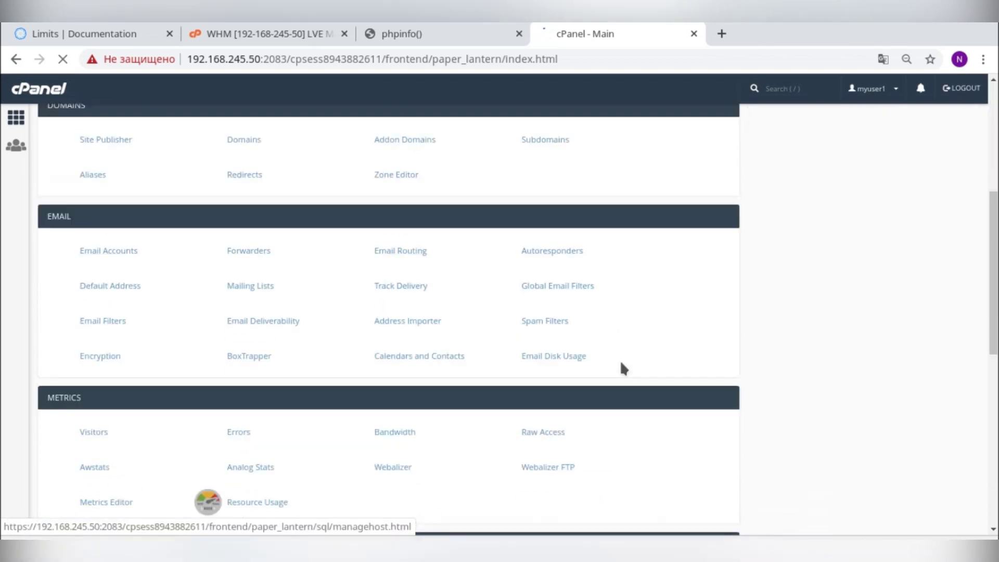
left_click(556, 407)
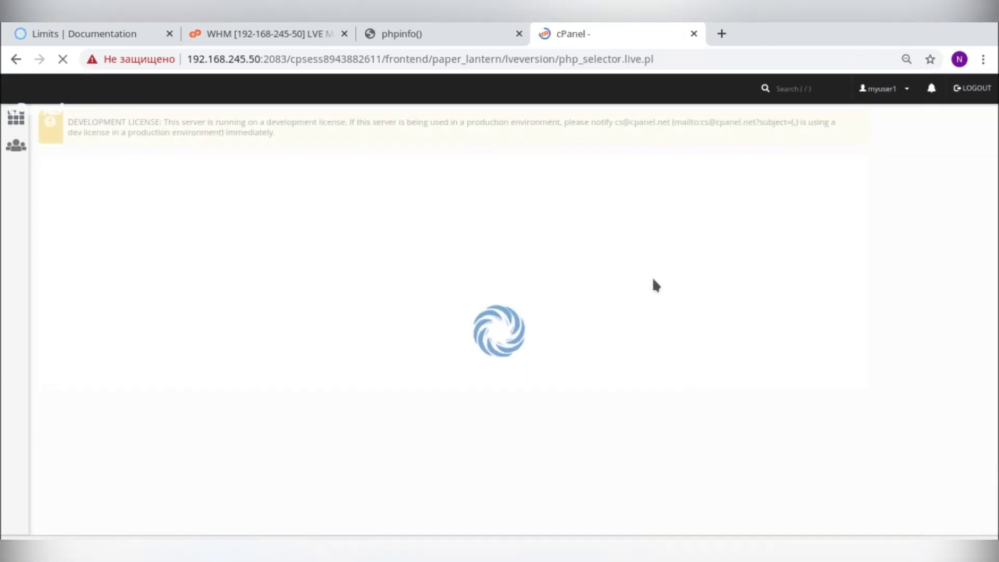
left_click_drag(319, 456, 468, 455)
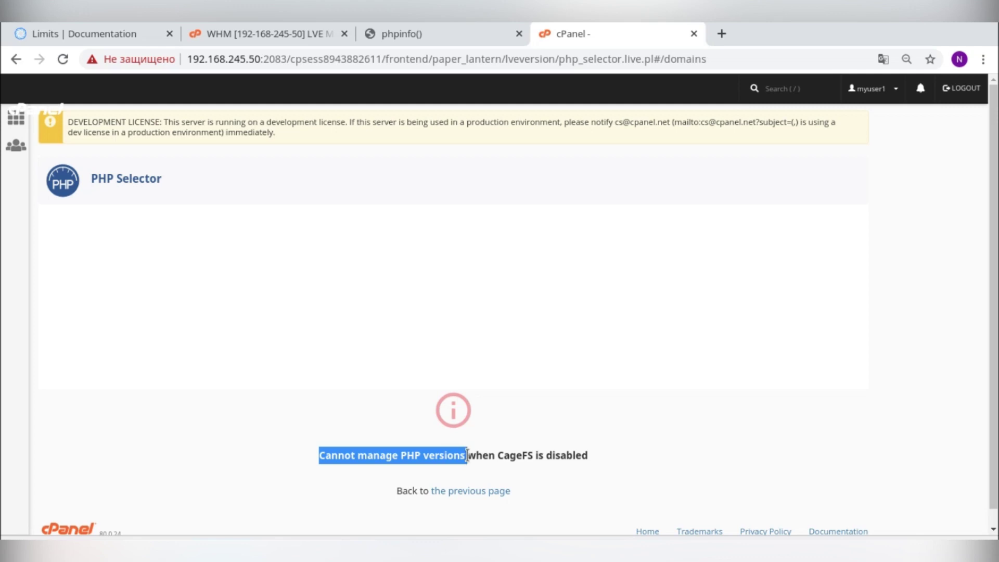
left_click_drag(591, 456, 497, 455)
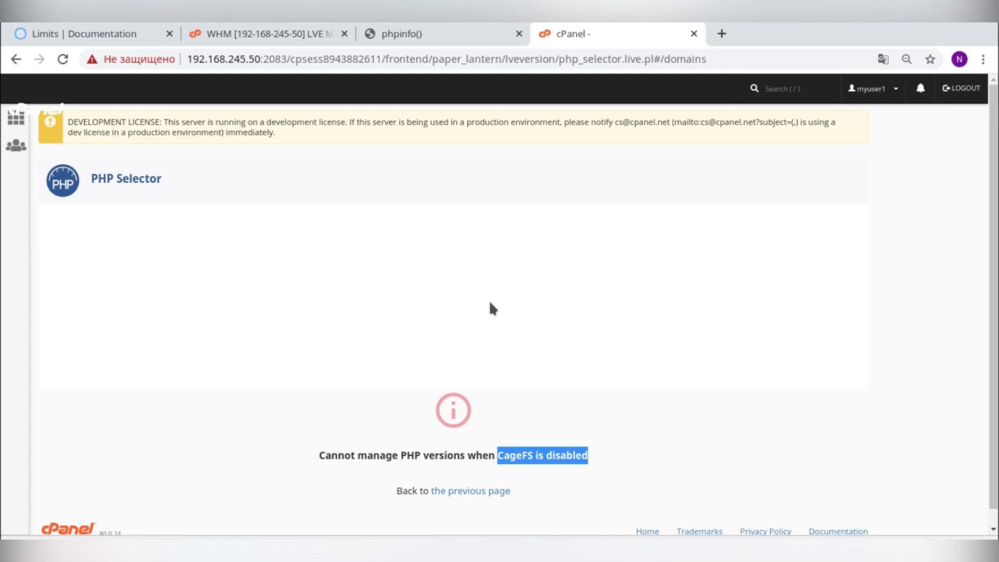
Start the CloudLinux setup wizard in WHM and select CageFS for installation, enabled for both new customer accounts and existing user accounts.
left_click(271, 33)
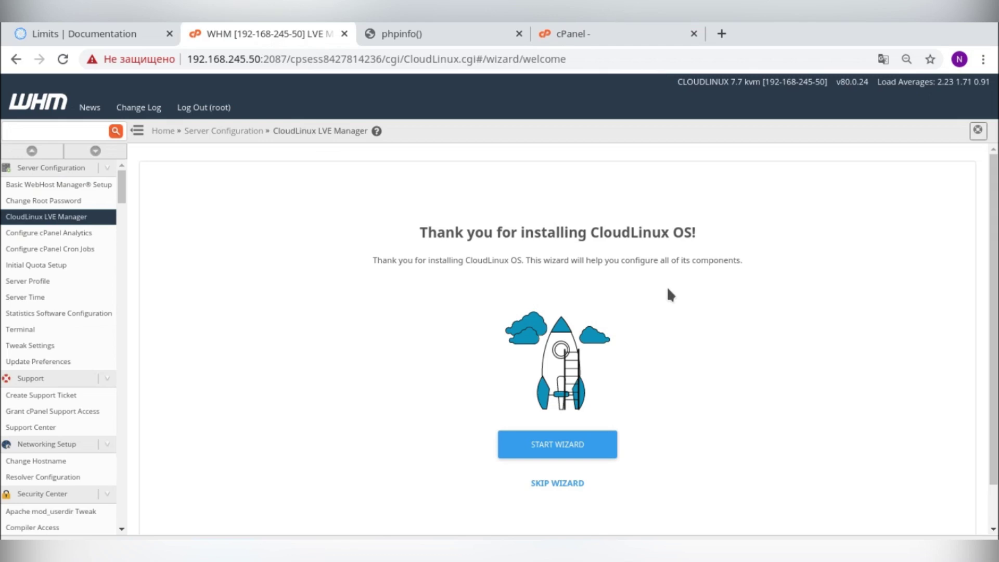
left_click(561, 445)
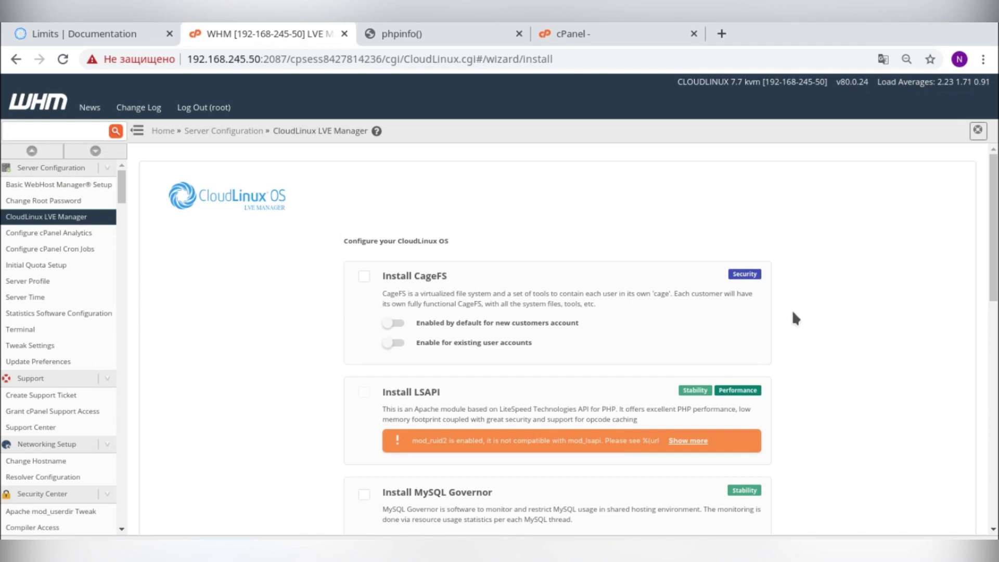
scroll(792, 311, "down", 1)
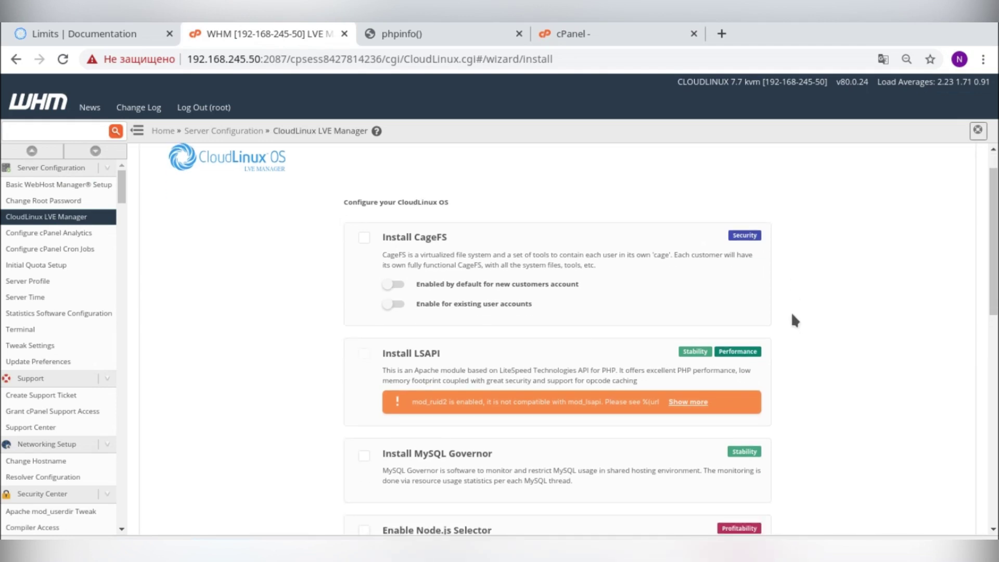
left_click(364, 237)
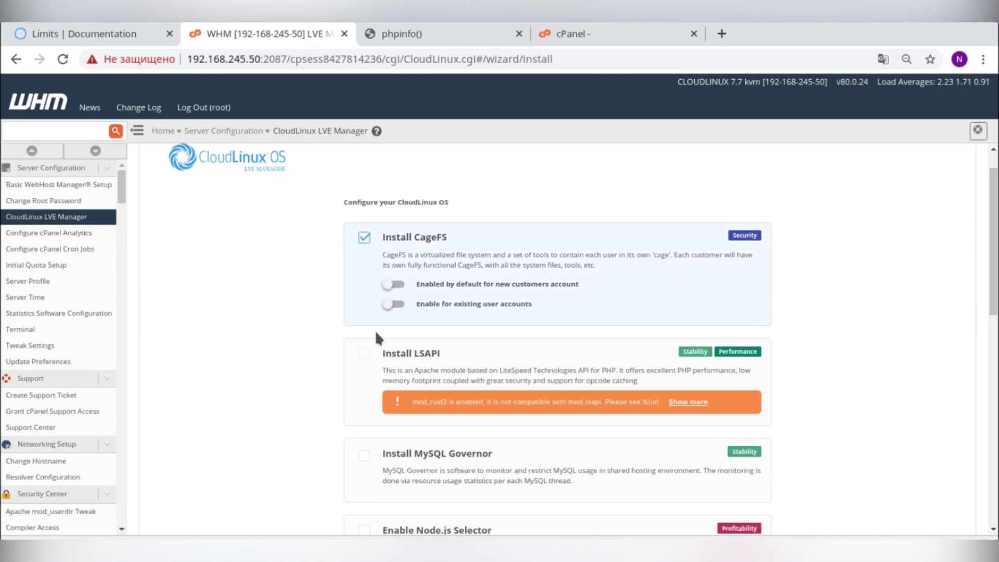
left_click(400, 285)
left_click(401, 305)
Configure PHP in the wizard with versions 7.2, 7.3 and 7.4 and the selector enabled, and launch the installation.
scroll(651, 290, "down", 5)
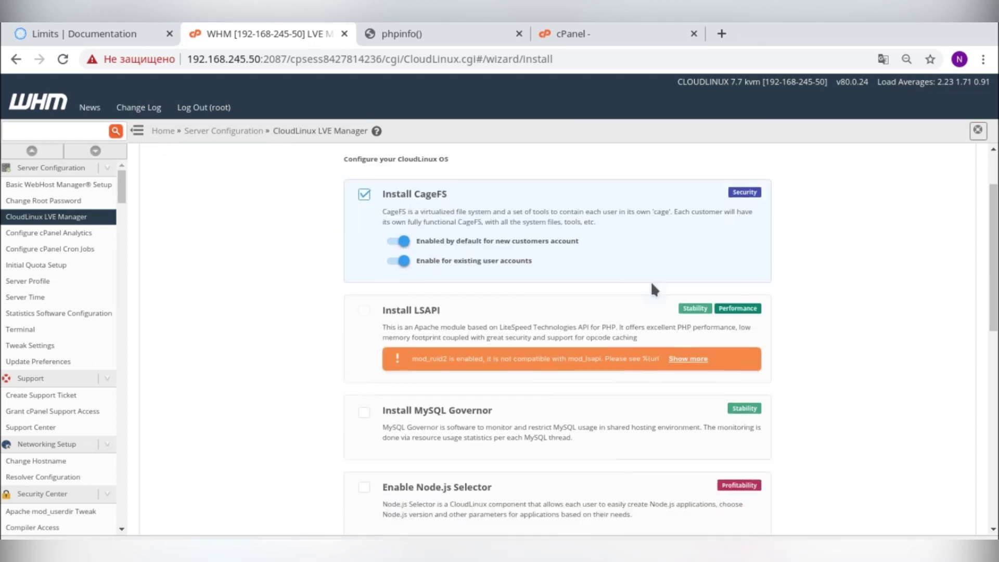
scroll(651, 290, "down", 5)
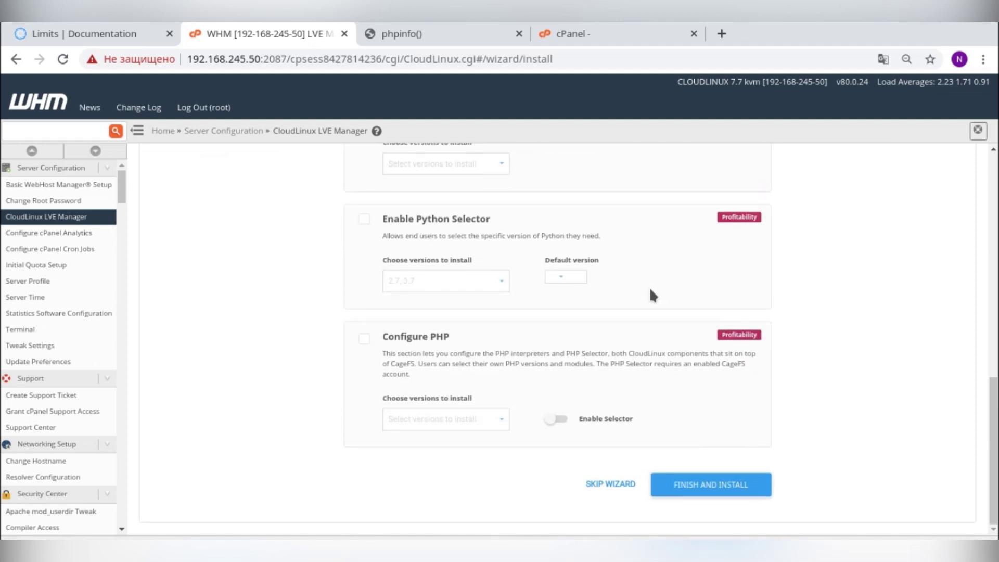
left_click(363, 338)
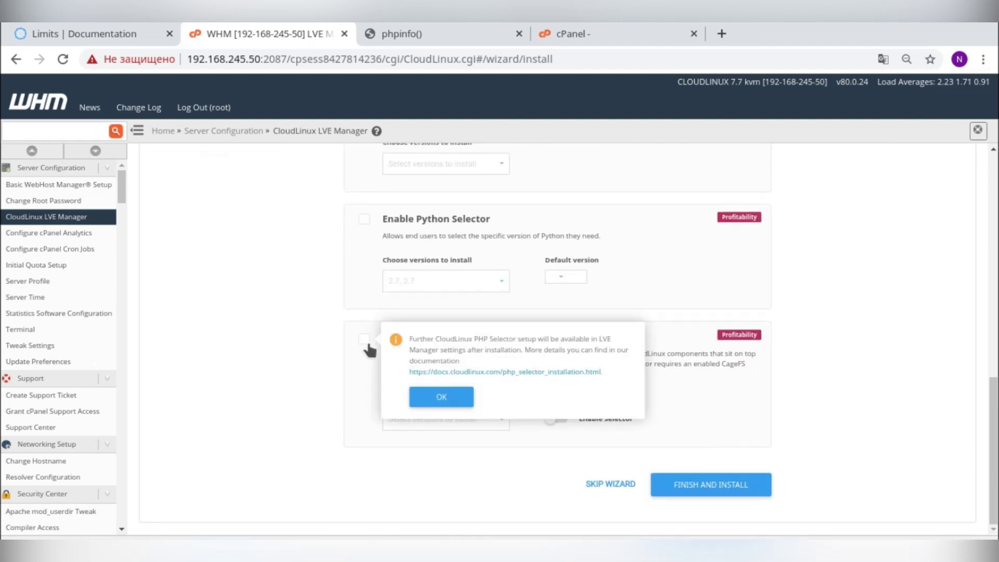
left_click(448, 394)
scroll(452, 447, "down", 3)
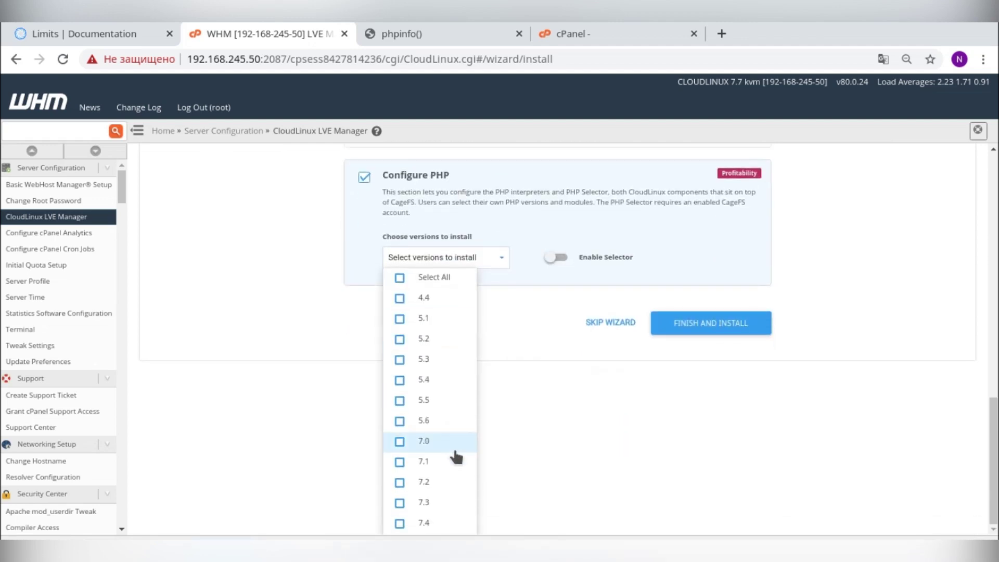
left_click(400, 523)
left_click(399, 503)
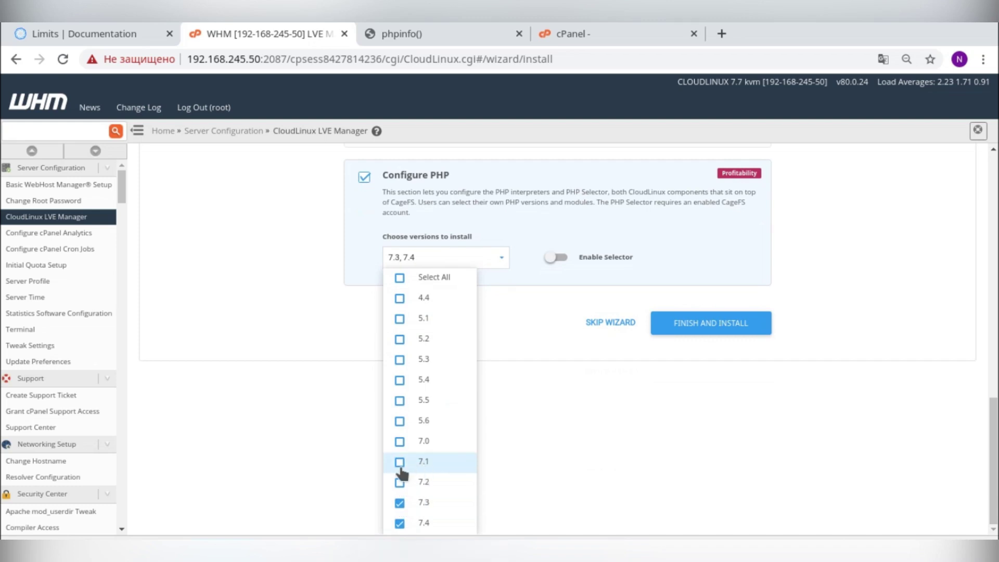
left_click(400, 482)
left_click(531, 448)
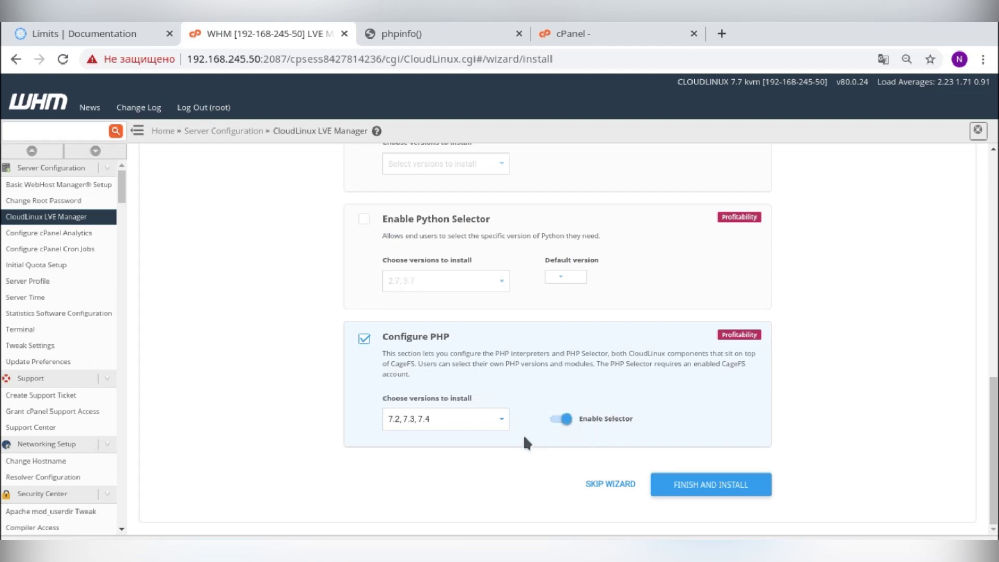
left_click(742, 484)
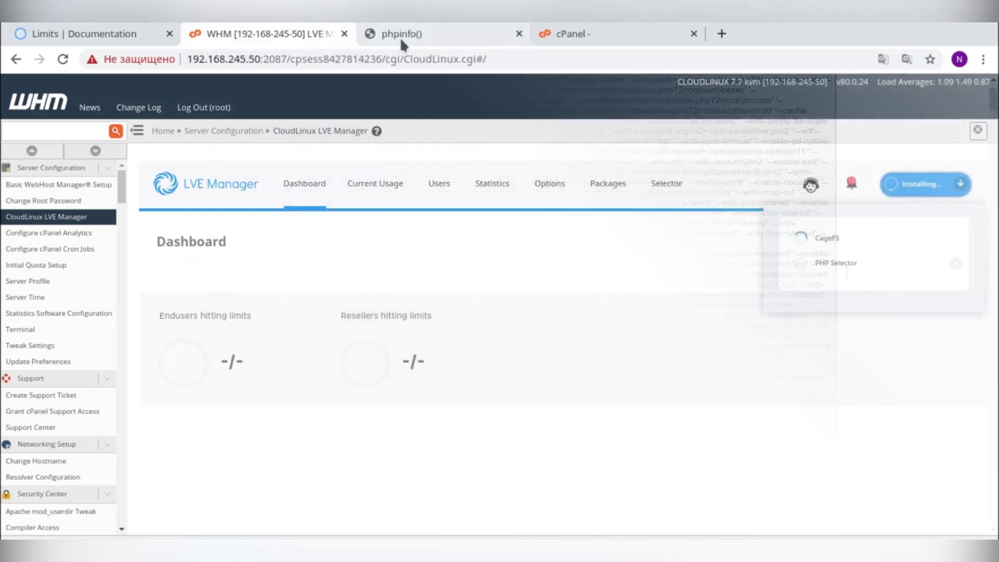
Examine the PHP version and the php.ini configuration path on the site's phpinfo page.
left_click(401, 36)
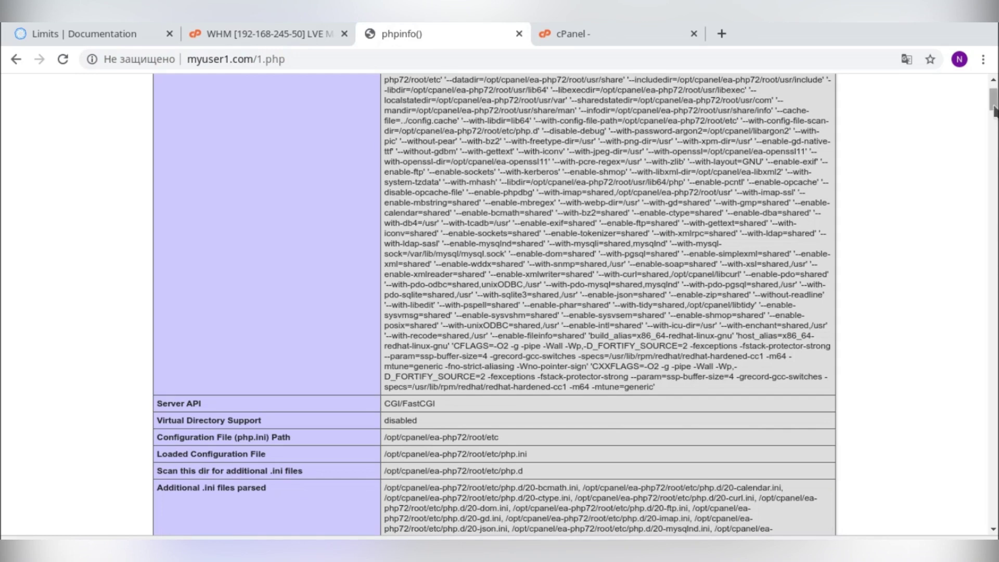
scroll(993, 99, "up", 3)
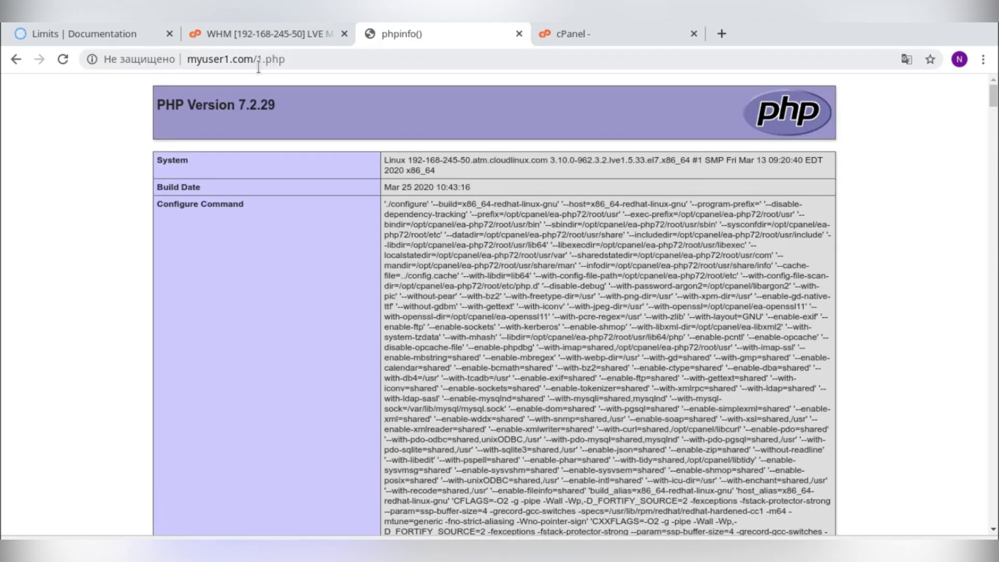
left_click_drag(291, 105, 235, 105)
scroll(468, 234, "down", 5)
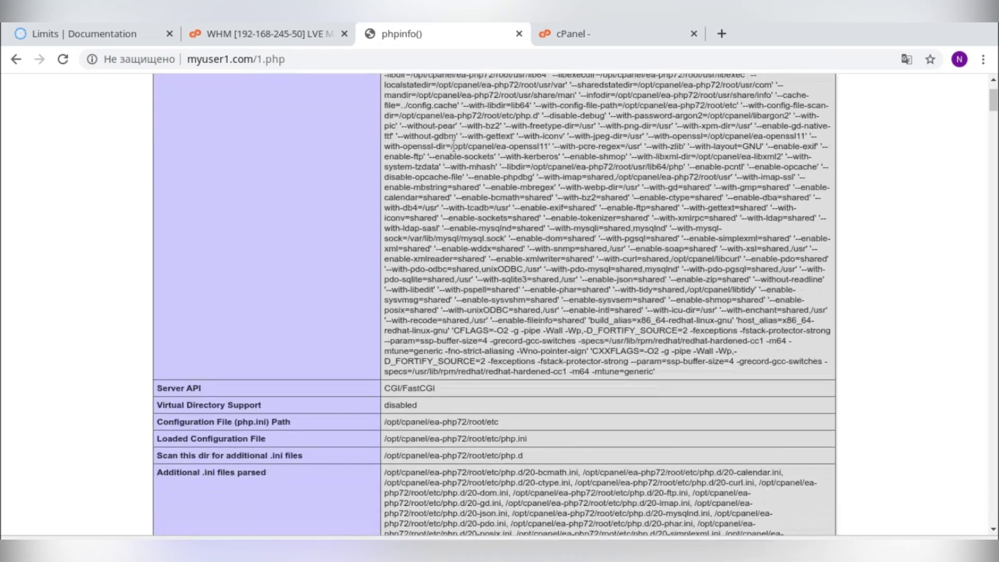
left_click_drag(504, 322, 437, 327)
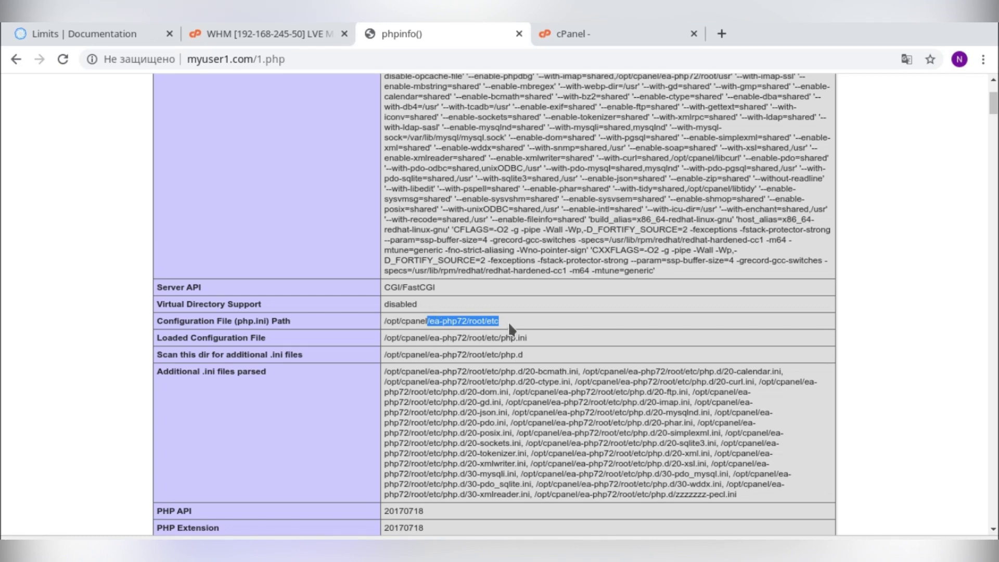
Return to WHM, search its features for "mu", and open MultiPHP Manager.
left_click(266, 26)
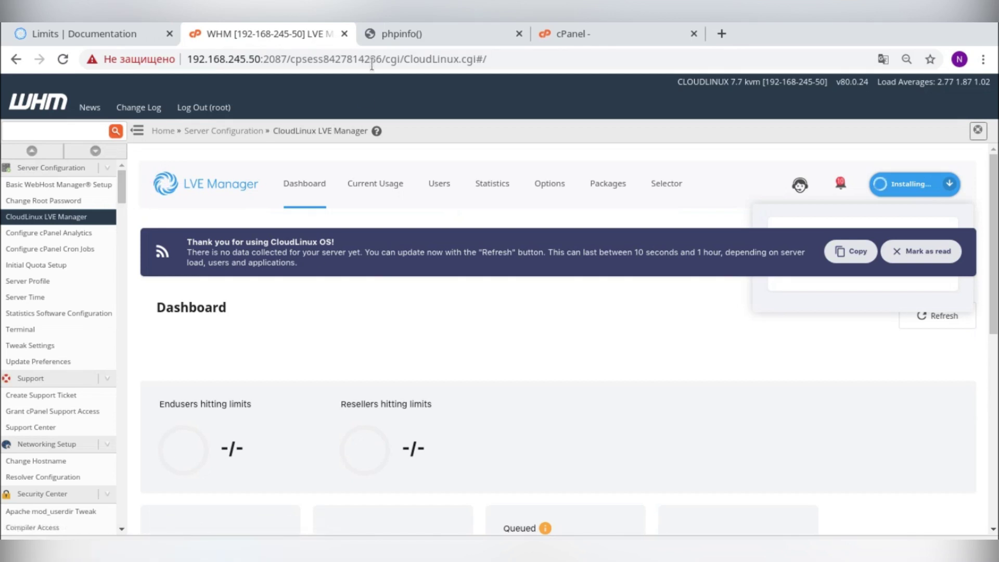
left_click(67, 134)
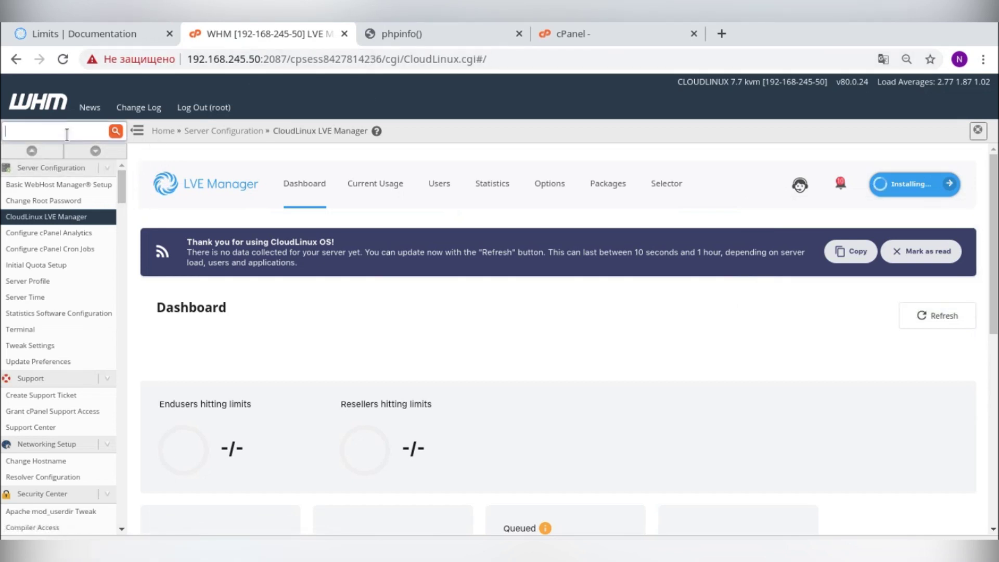
type("mu")
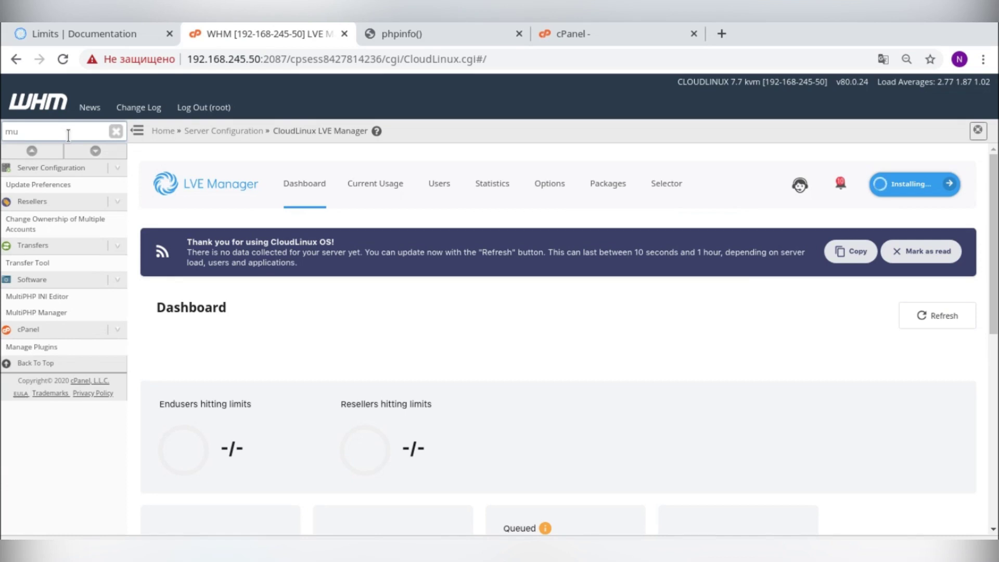
left_click(48, 315)
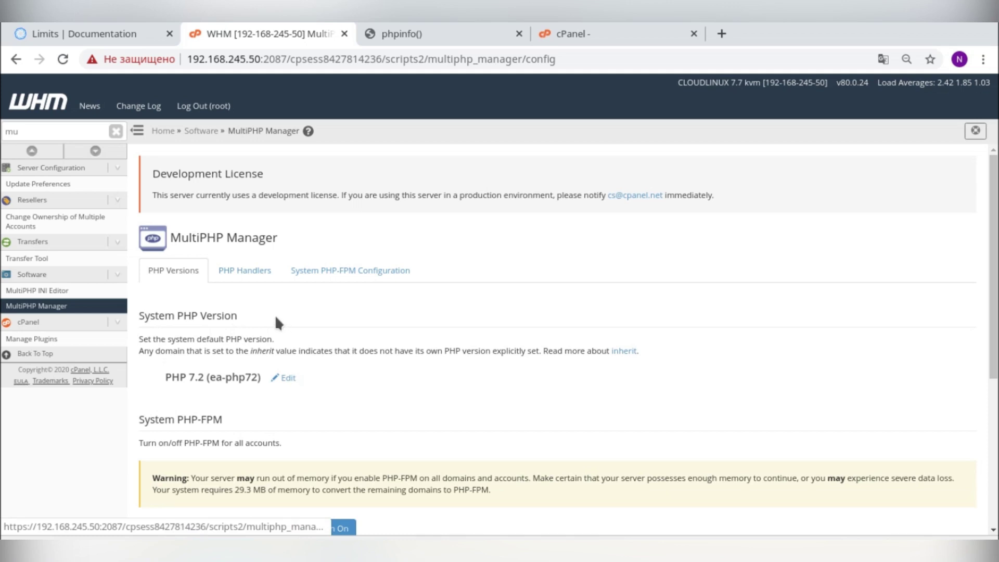
Check the system PHP version and the PHP versions offered for the myuser1.com domain.
left_click_drag(255, 315, 138, 316)
scroll(353, 338, "down", 5)
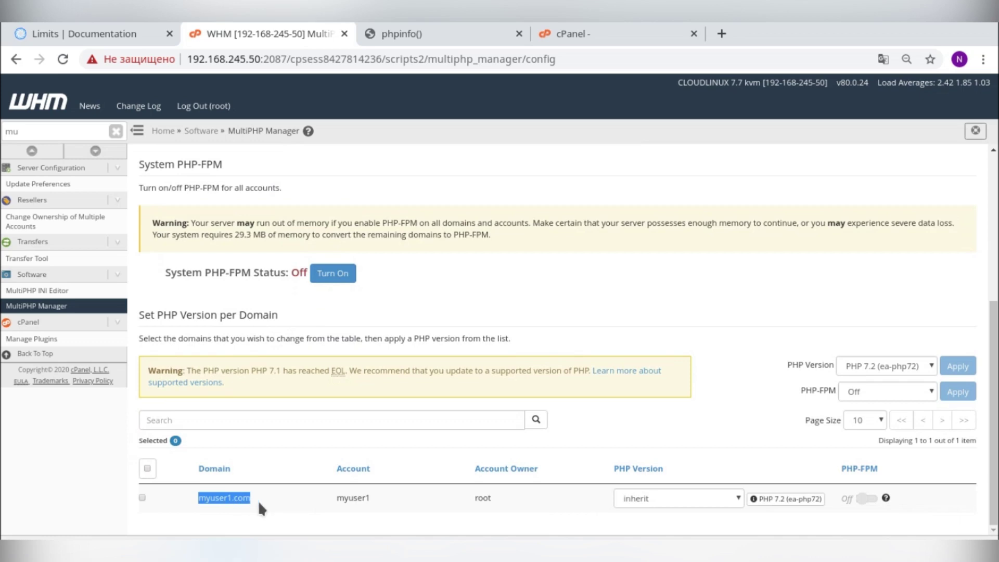
left_click(654, 499)
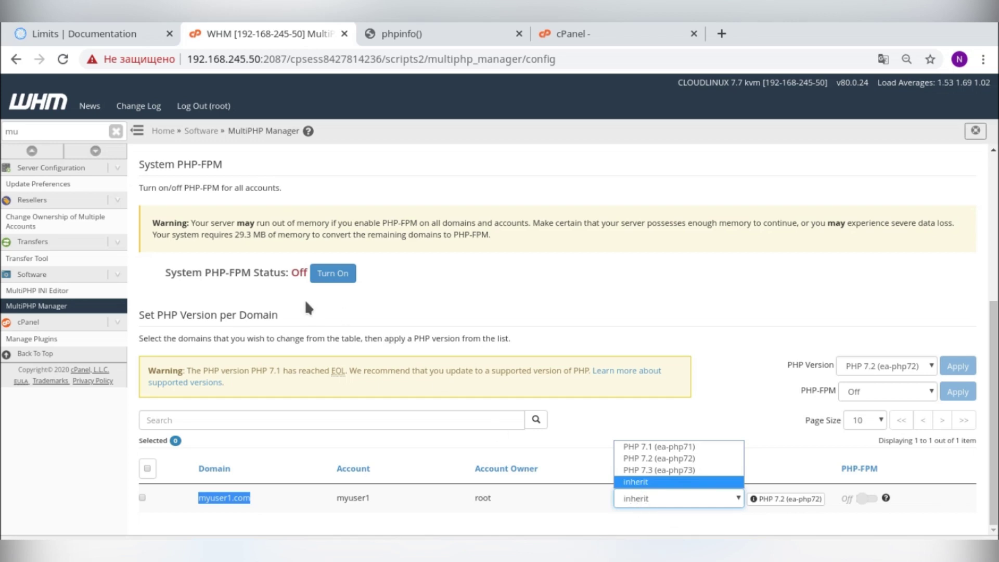
scroll(281, 301, "up", 3)
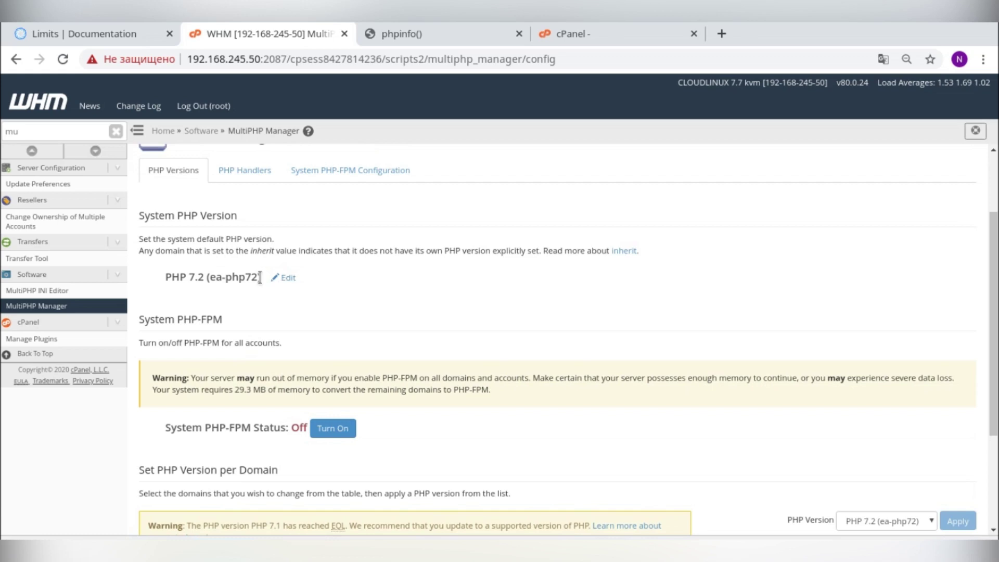
Compare the site's phpinfo configuration path with the system PHP version and the myuser1.com version setting in MultiPHP Manager.
left_click(431, 29)
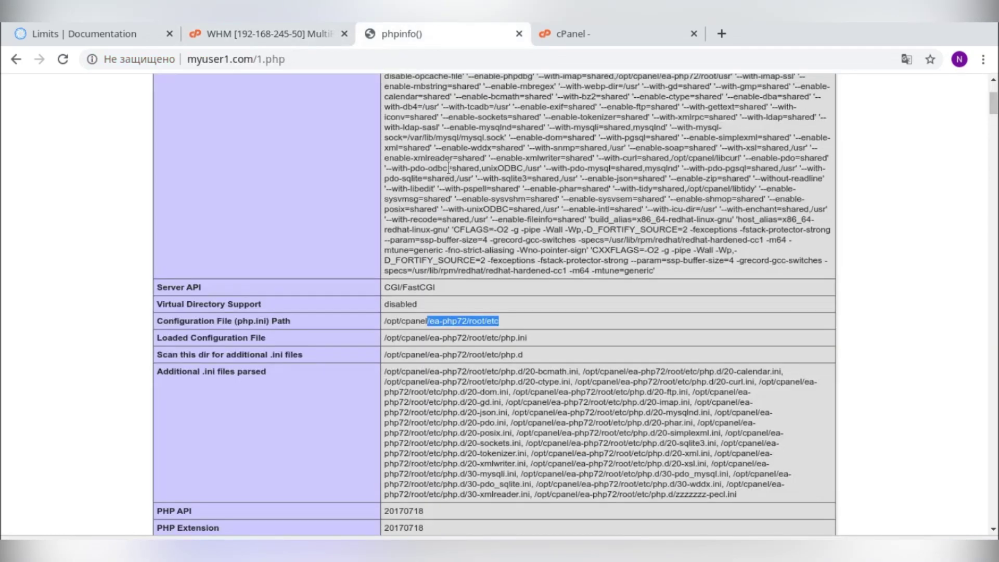
left_click(301, 32)
scroll(357, 343, "down", 2)
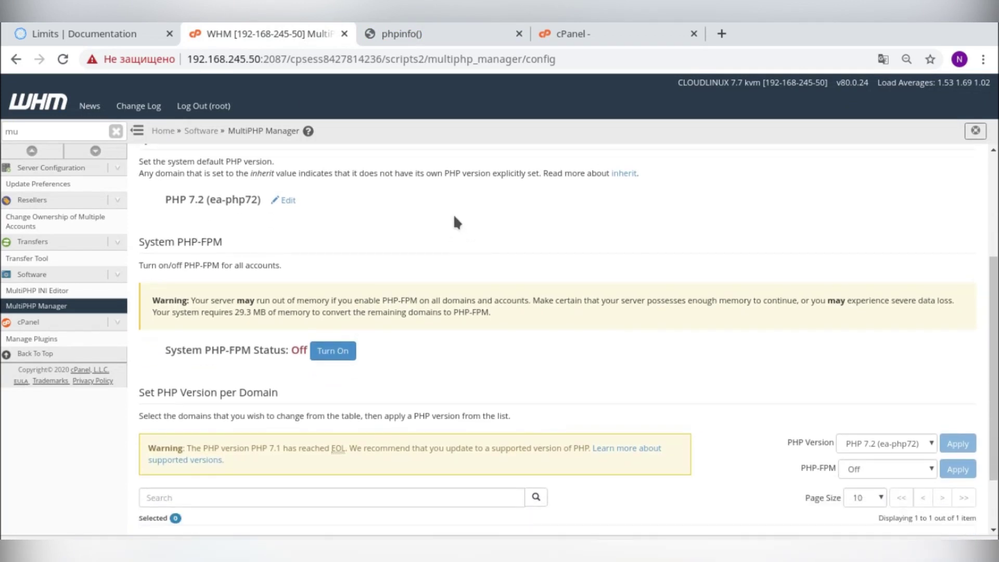
scroll(172, 205, "up", 2)
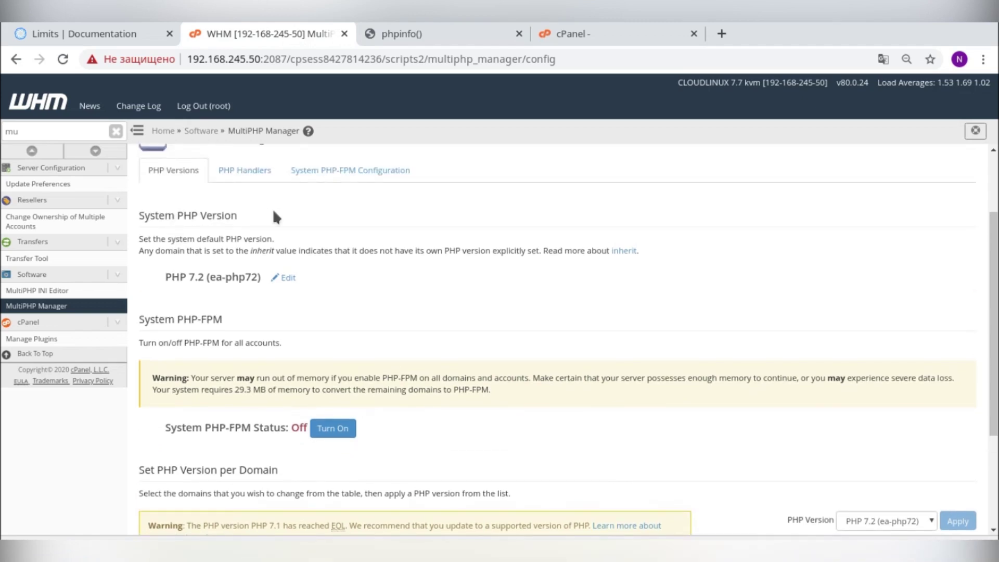
left_click_drag(252, 214, 137, 215)
scroll(369, 261, "down", 4)
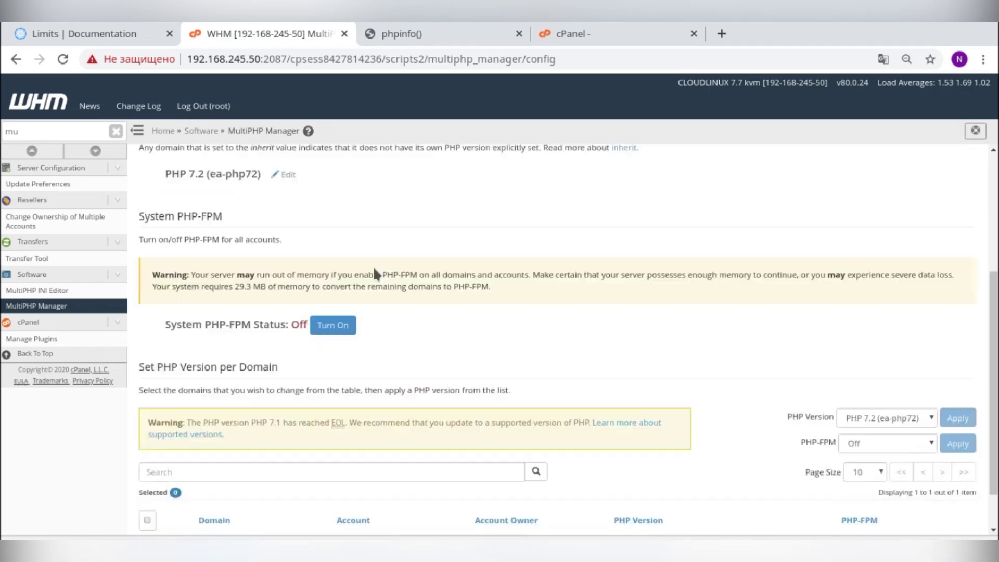
left_click_drag(199, 498, 252, 507)
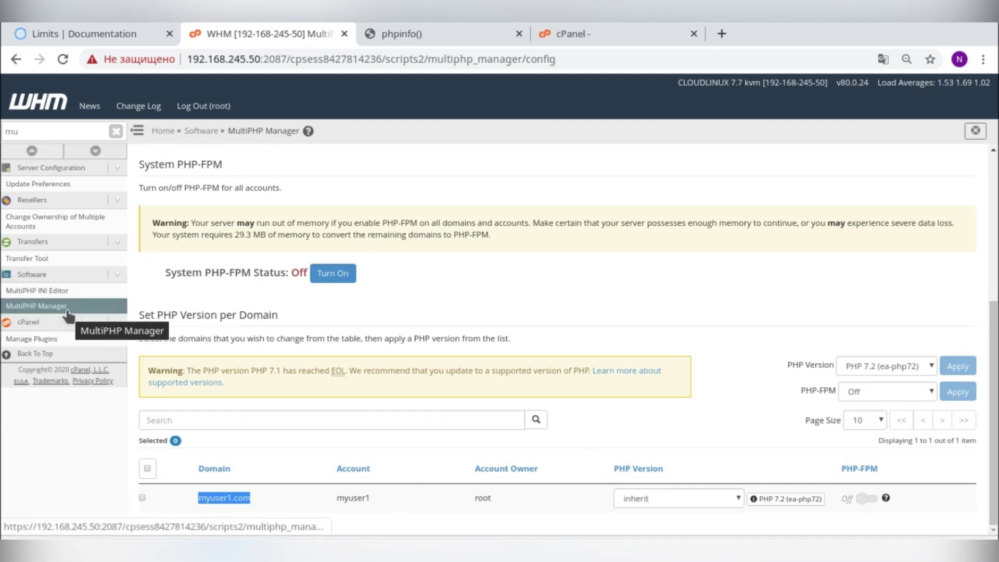
scroll(579, 398, "up", 3)
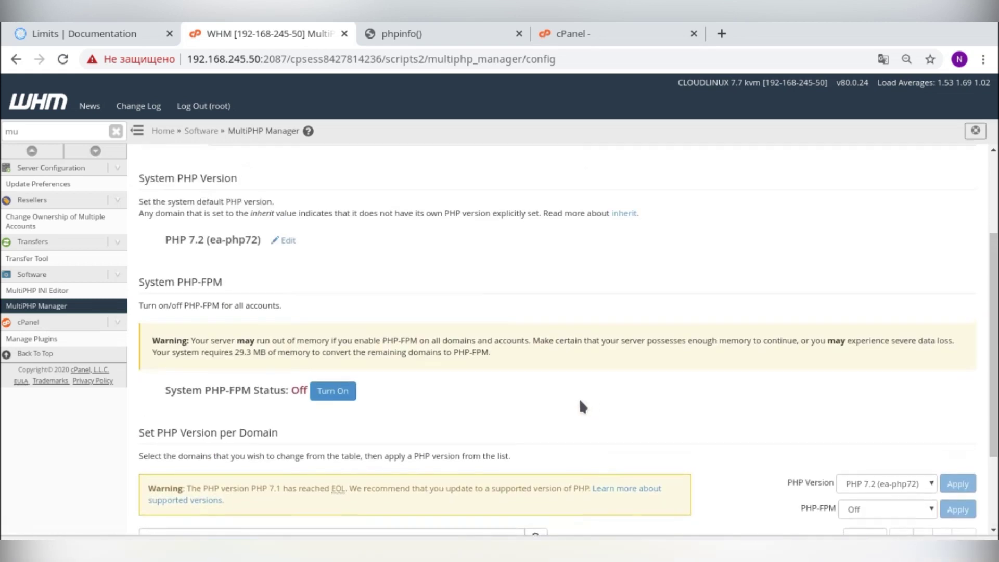
scroll(578, 397, "down", 3)
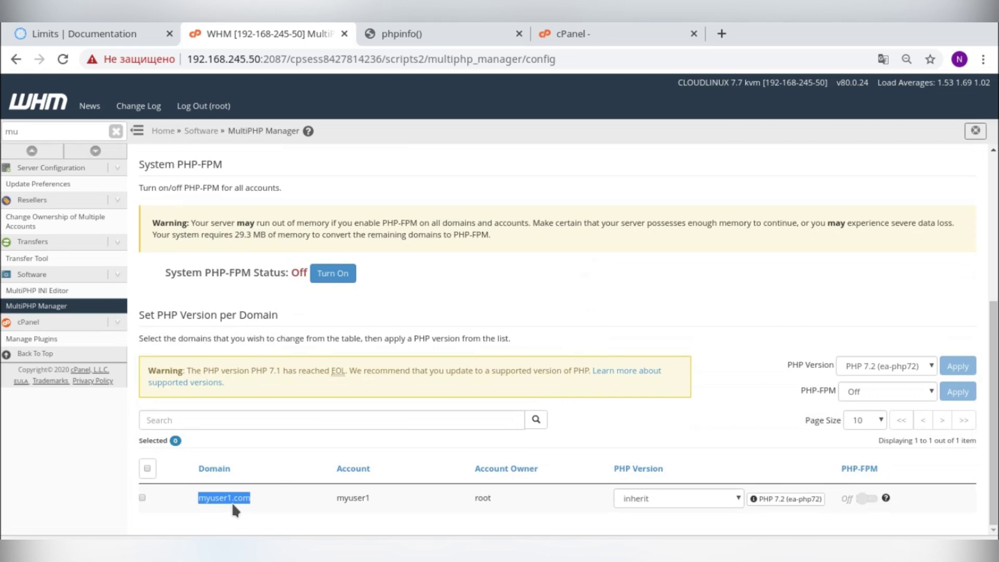
View the PHP version choices for the myuser1.com domain and leave the setting on inherit.
left_click(711, 497)
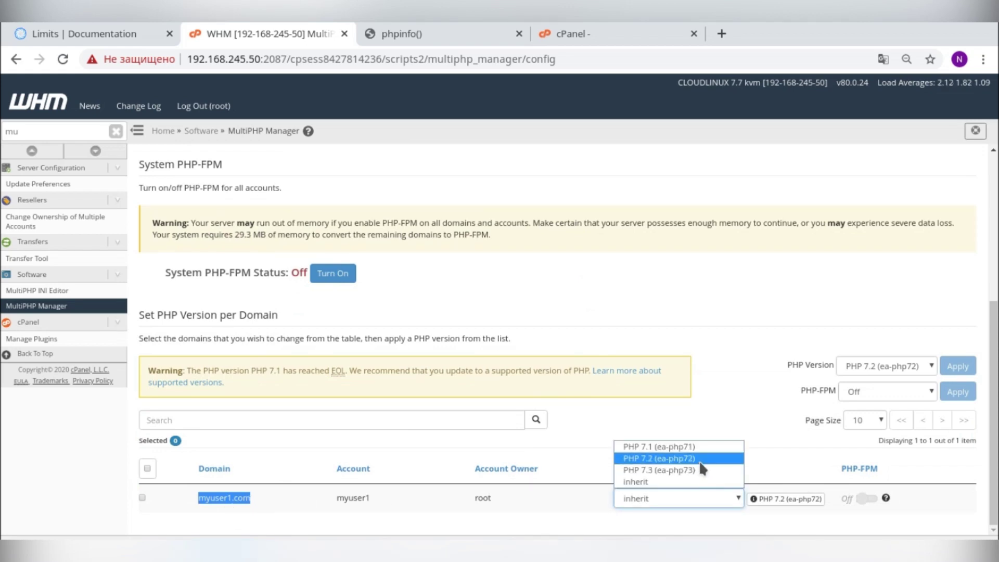
left_click(552, 504)
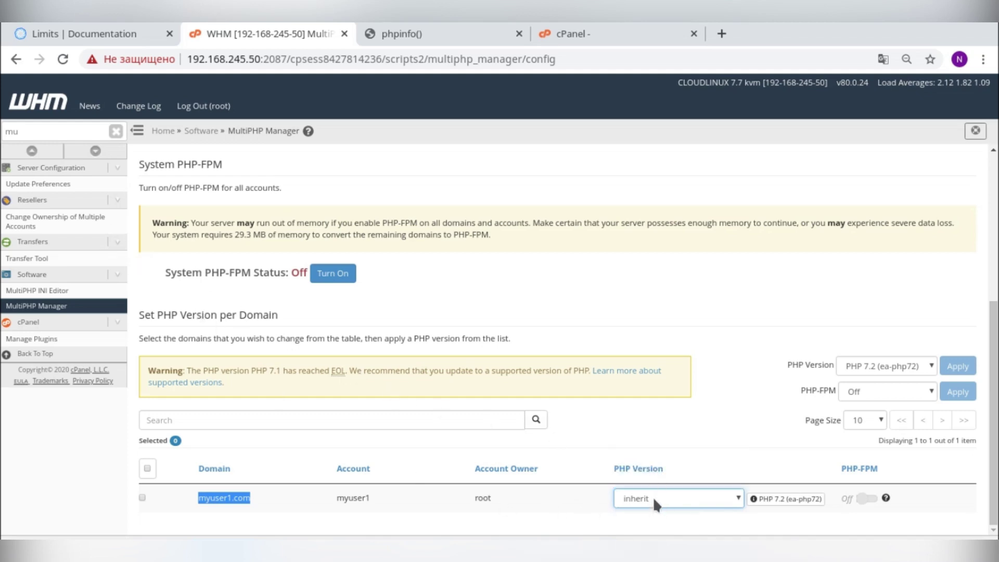
scroll(458, 312, "up", 5)
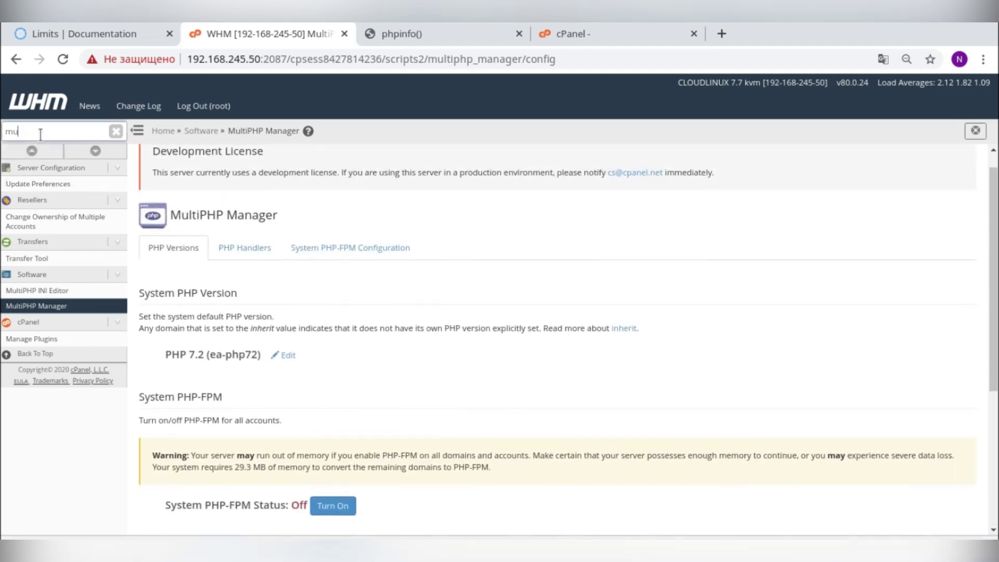
Clear the WHM search, open CloudLinux LVE Manager, view the installation progress, and mark the data-collection notice as read.
left_click(116, 131)
left_click(47, 214)
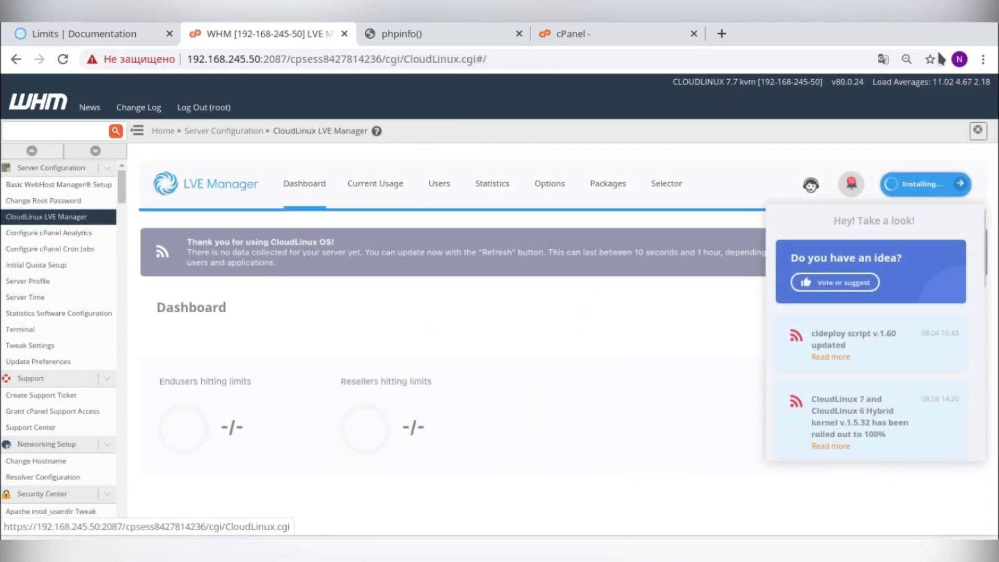
left_click(959, 184)
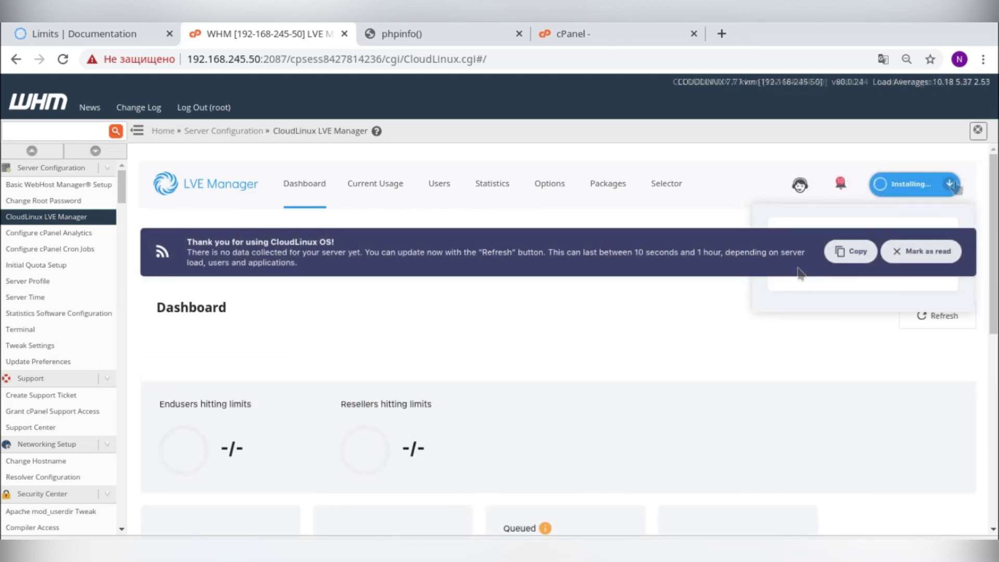
left_click(926, 254)
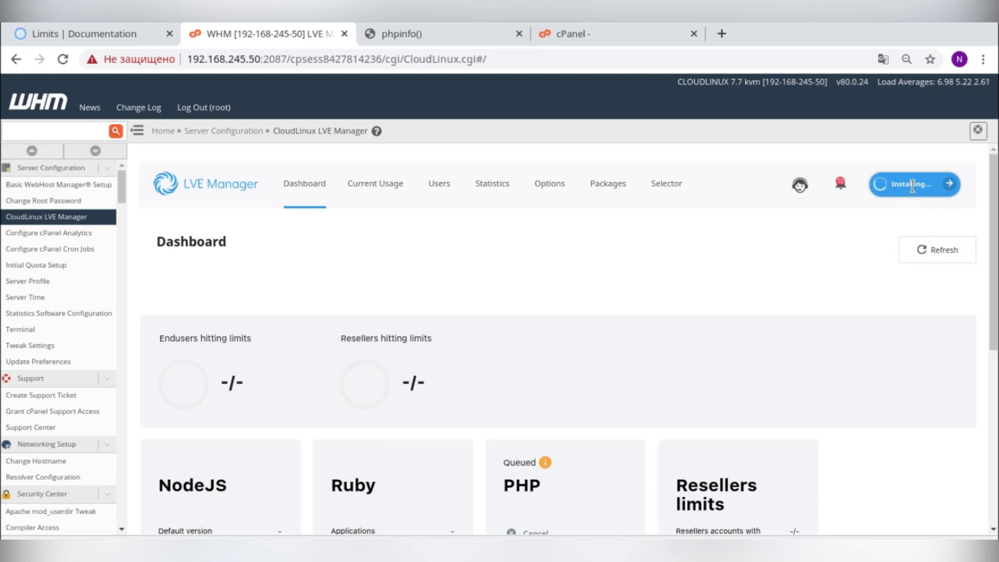
Check and dismiss the CageFS and PHP Selector installation list, and expand the full compatibility message on the Selector page.
left_click(949, 187)
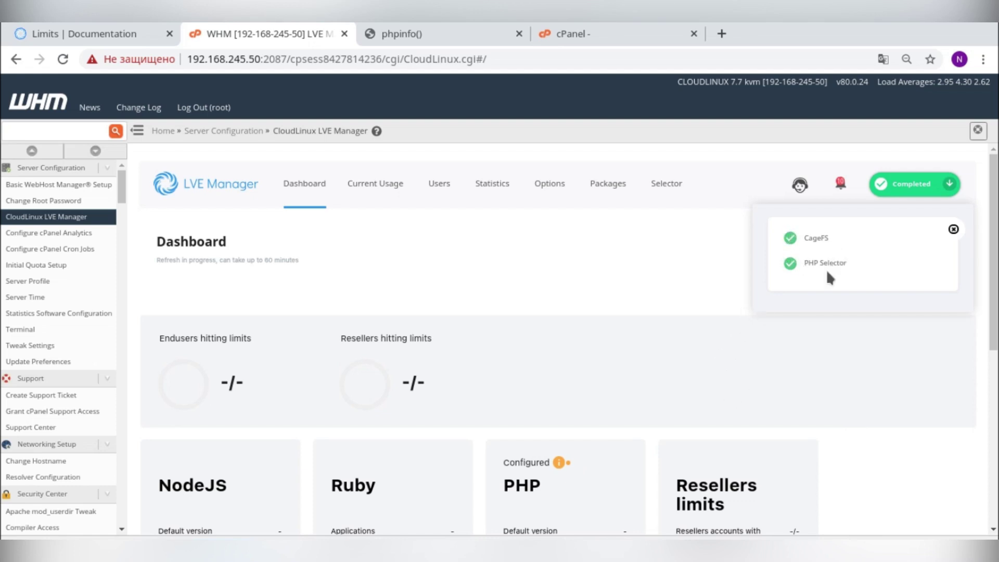
left_click(953, 230)
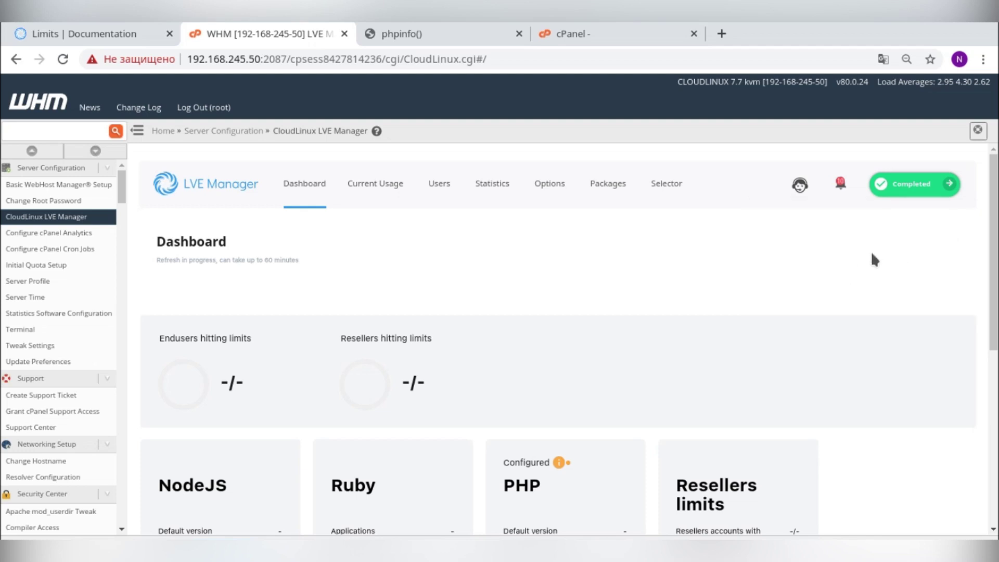
left_click(673, 191)
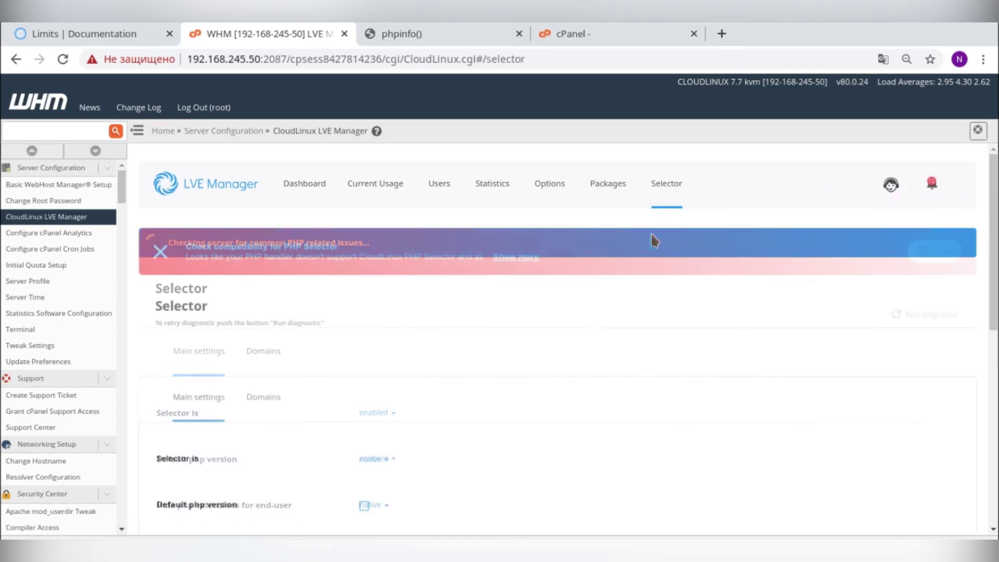
left_click(522, 258)
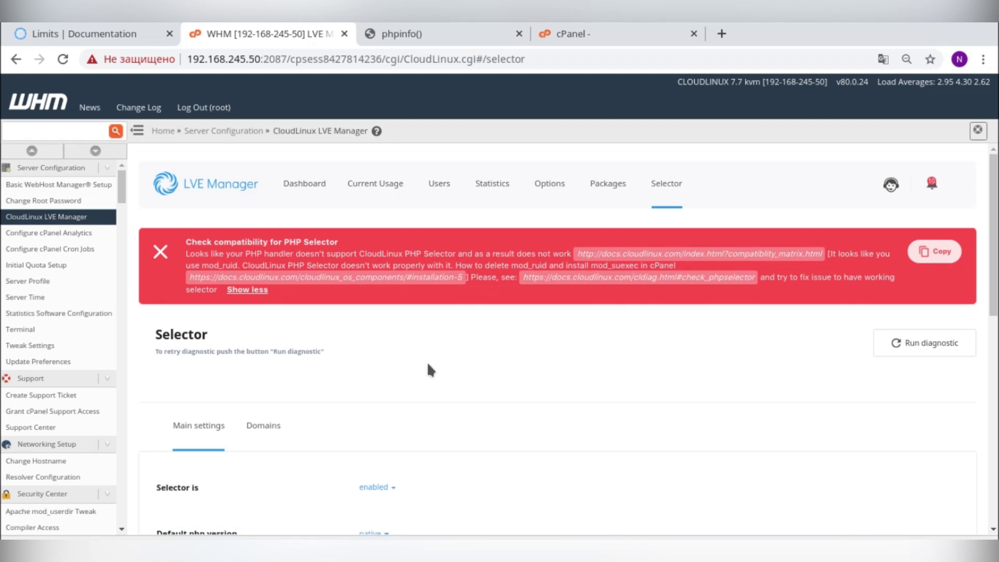
Search WHM's features for "eas", open EasyApache 4, and start customizing the currently installed packages.
left_click(18, 130)
type("eas")
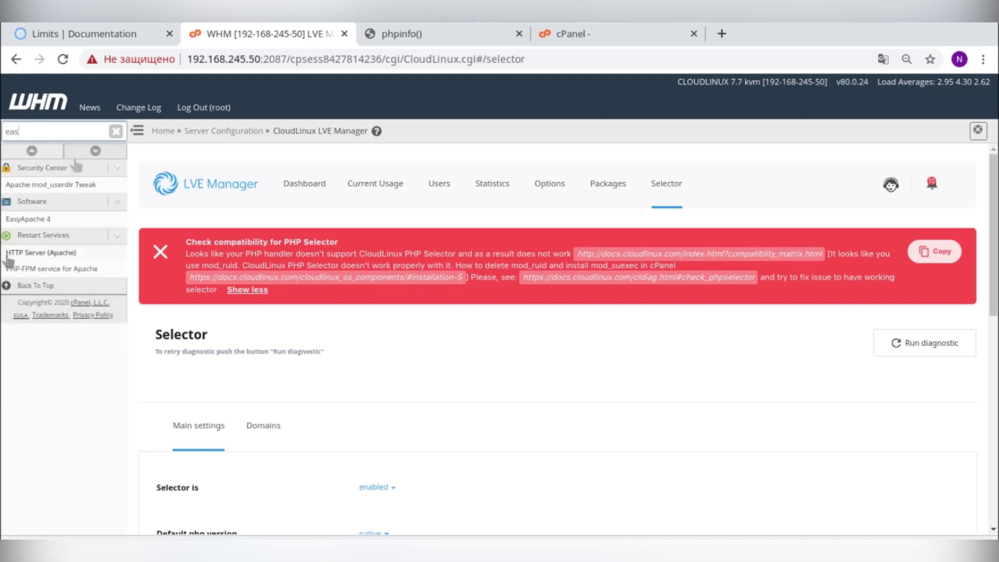
left_click(27, 219)
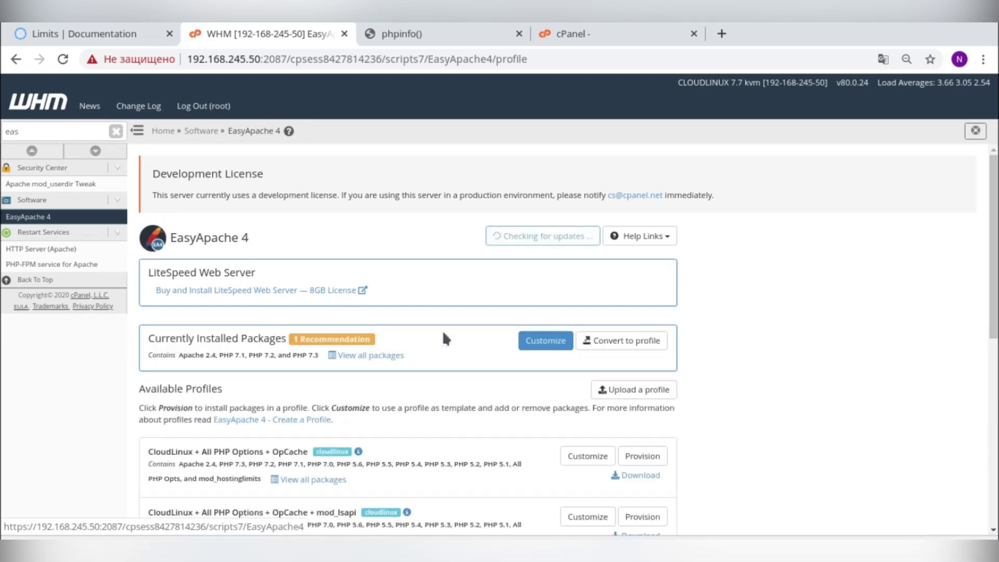
left_click(545, 342)
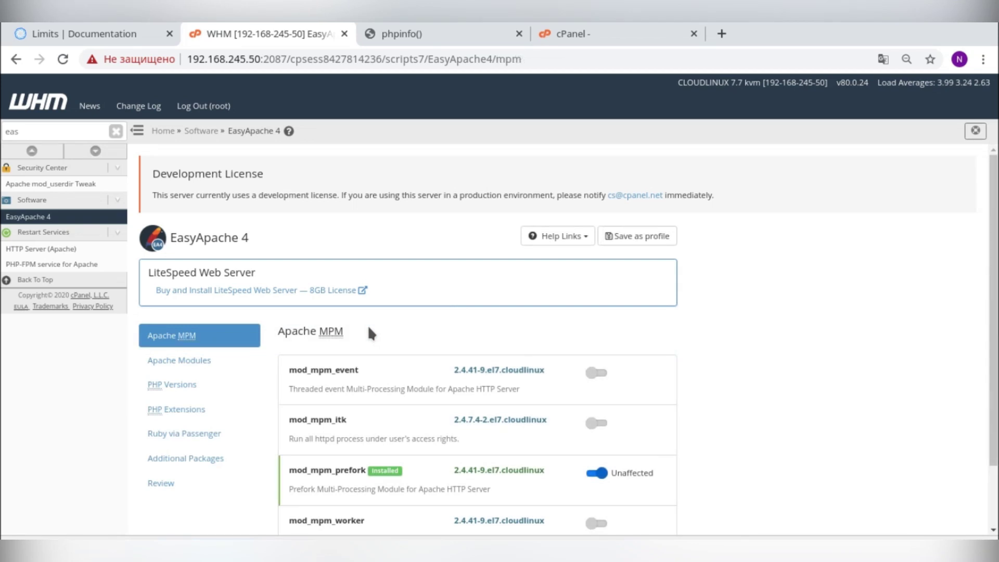
Search the Apache modules for "mod_rui" to check whether mod_ruid2 is installed.
left_click(190, 364)
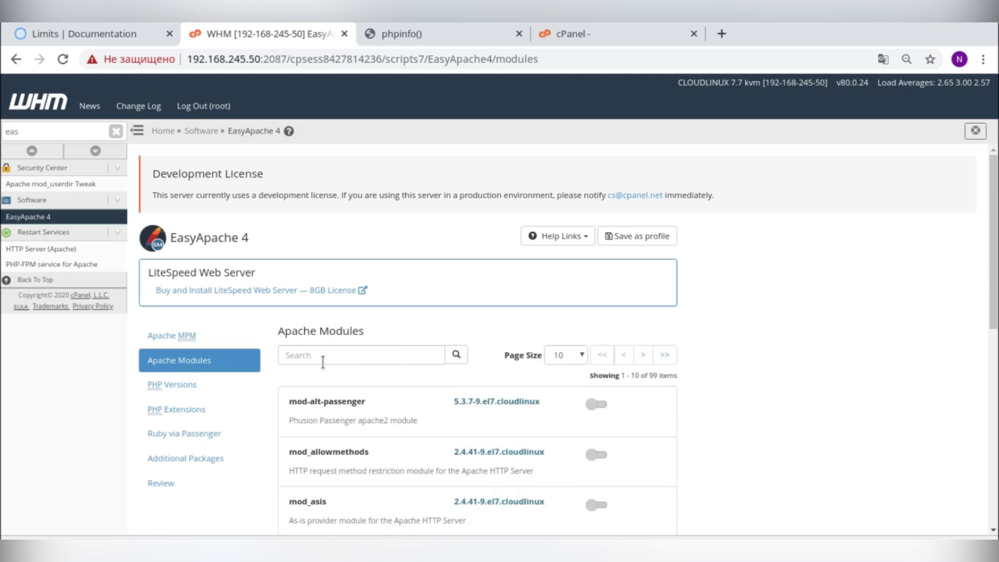
left_click(323, 358)
type("mo")
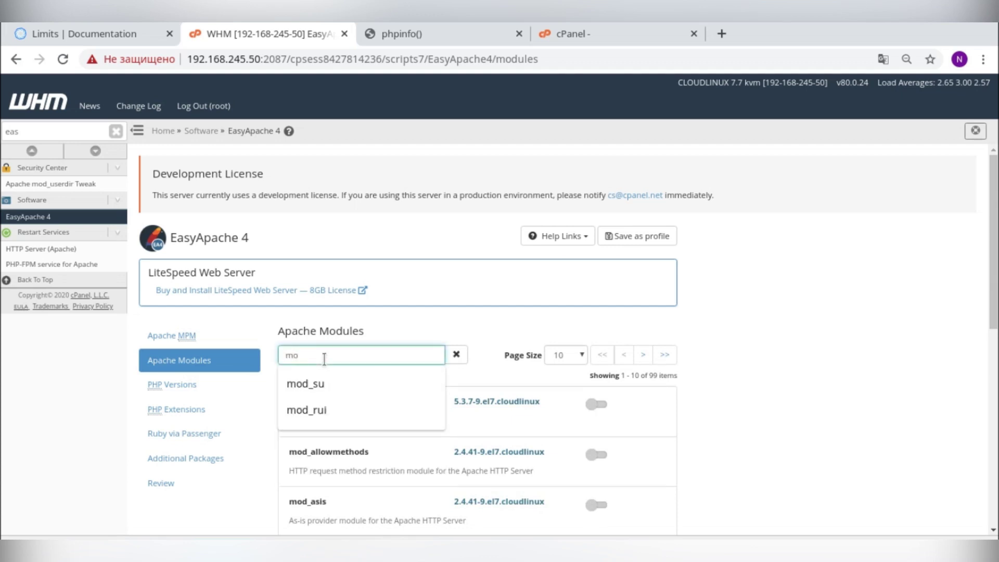
type("d_rui")
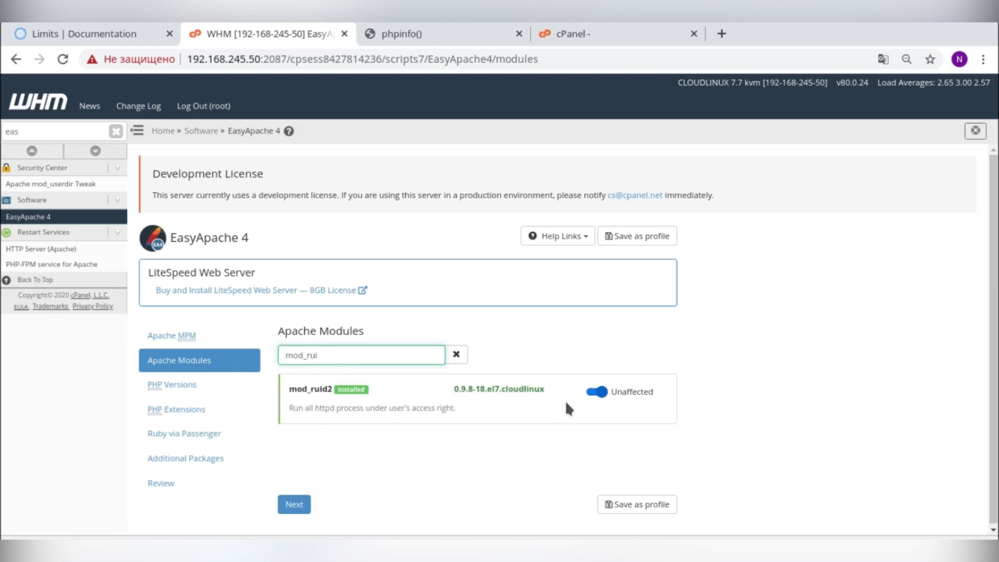
Find the mod_suexec Apache module and select it for installation, accepting the removal of the conflicting mod_ruid2.
key("BackSpace")
key("BackSpace")
key("BackSpace")
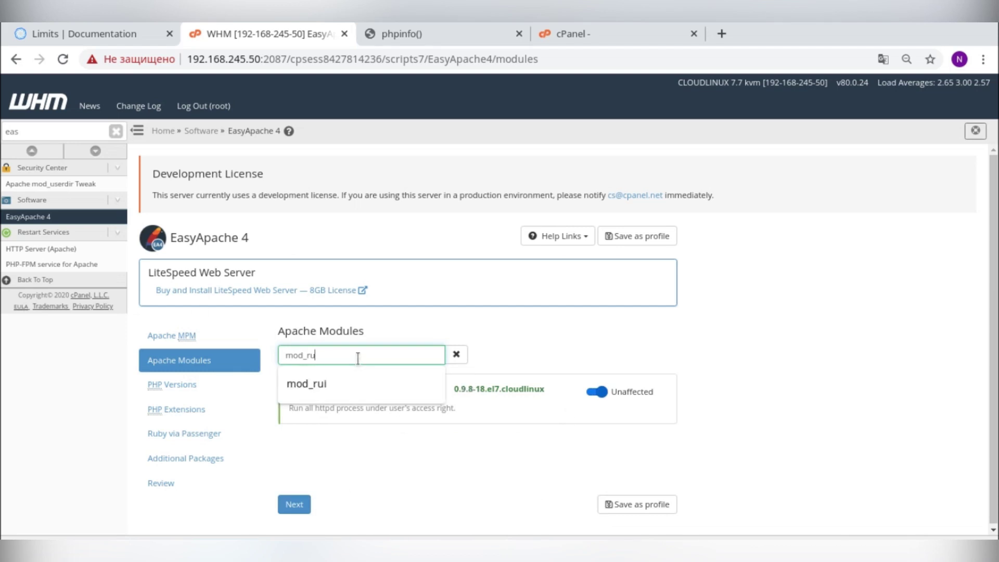
type("suexec")
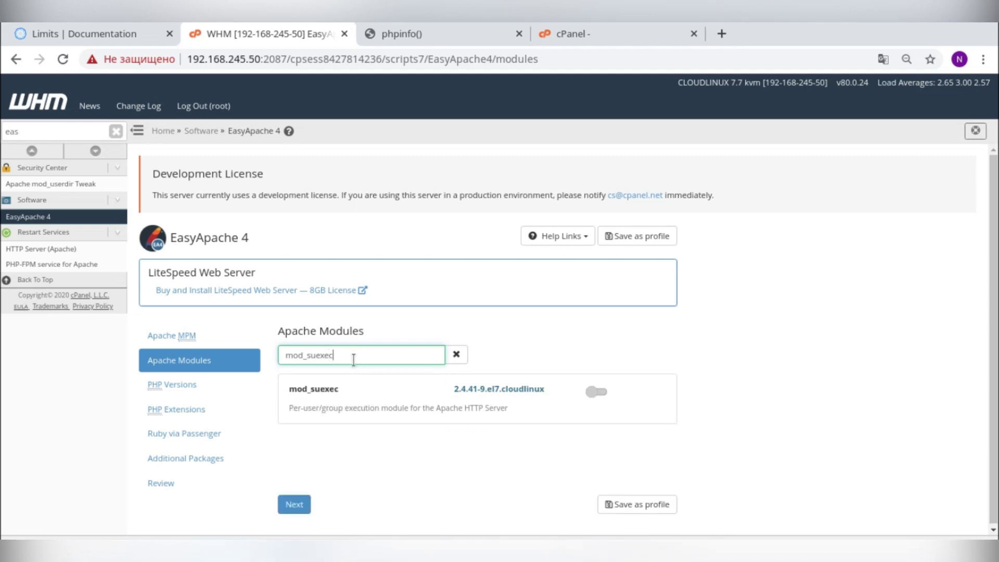
left_click_drag(290, 390, 337, 391)
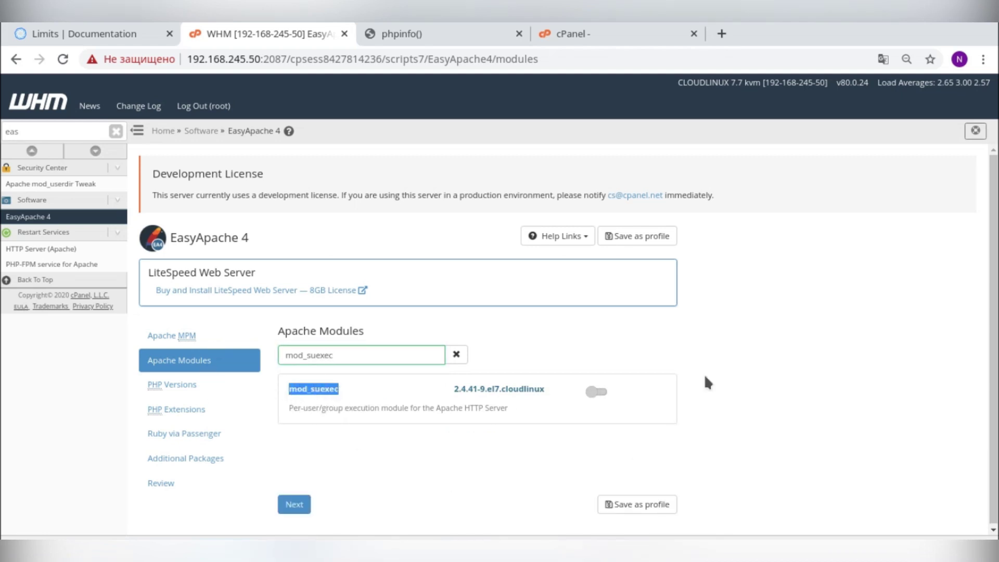
left_click(598, 393)
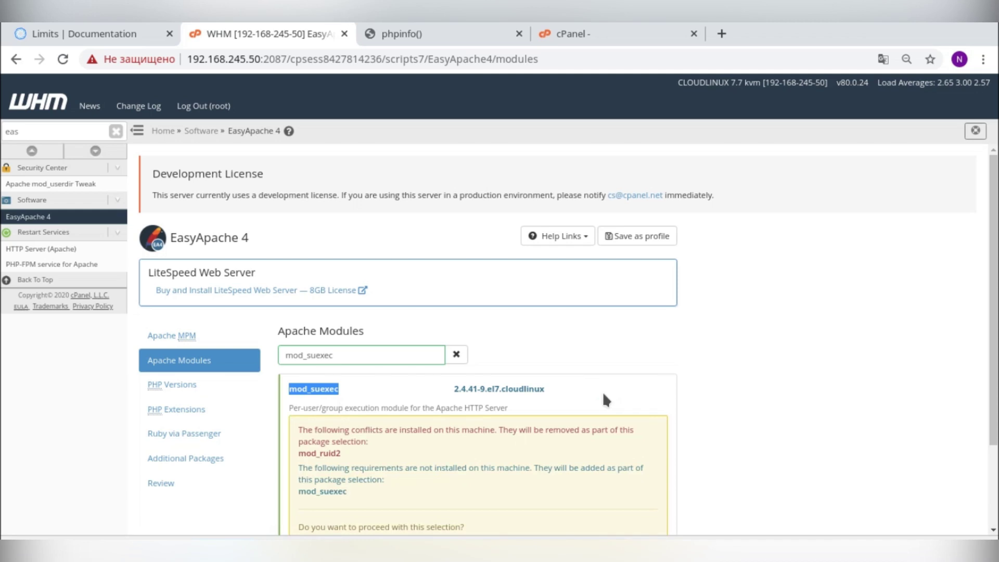
scroll(520, 395, "down", 2)
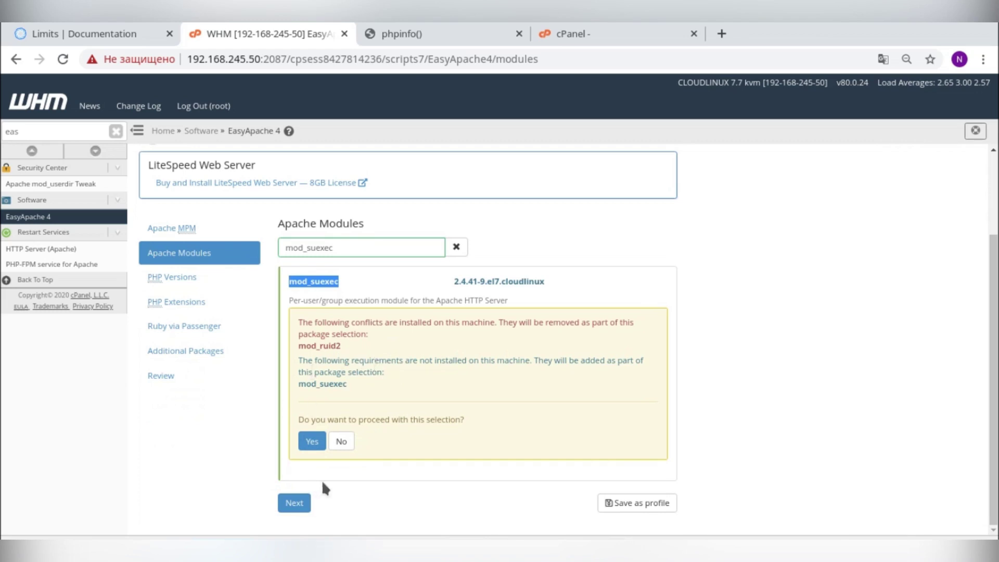
left_click(312, 442)
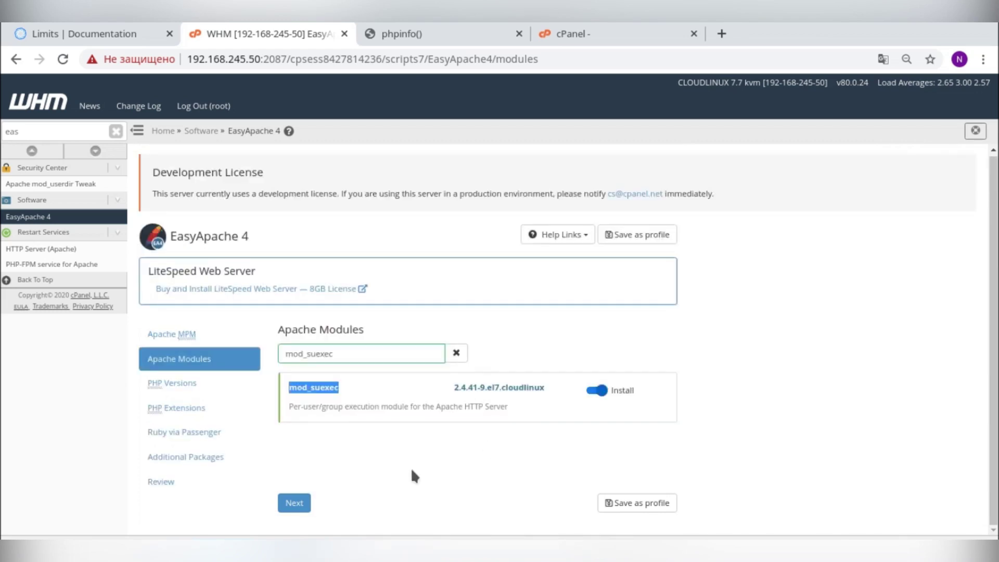
Review the package changes for mod_suexec and mod_ruid2, and provision the customized profile.
left_click(292, 503)
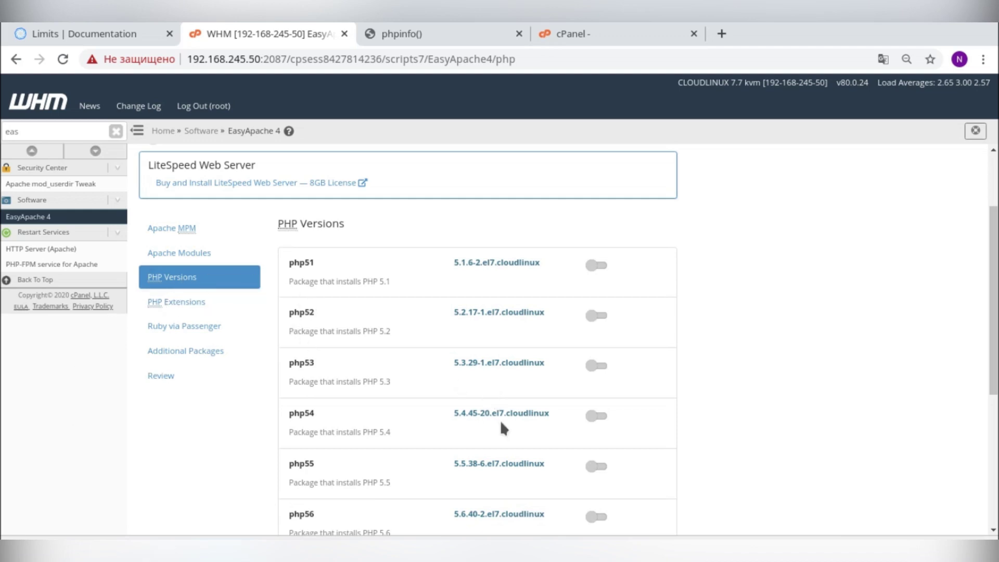
left_click(166, 378)
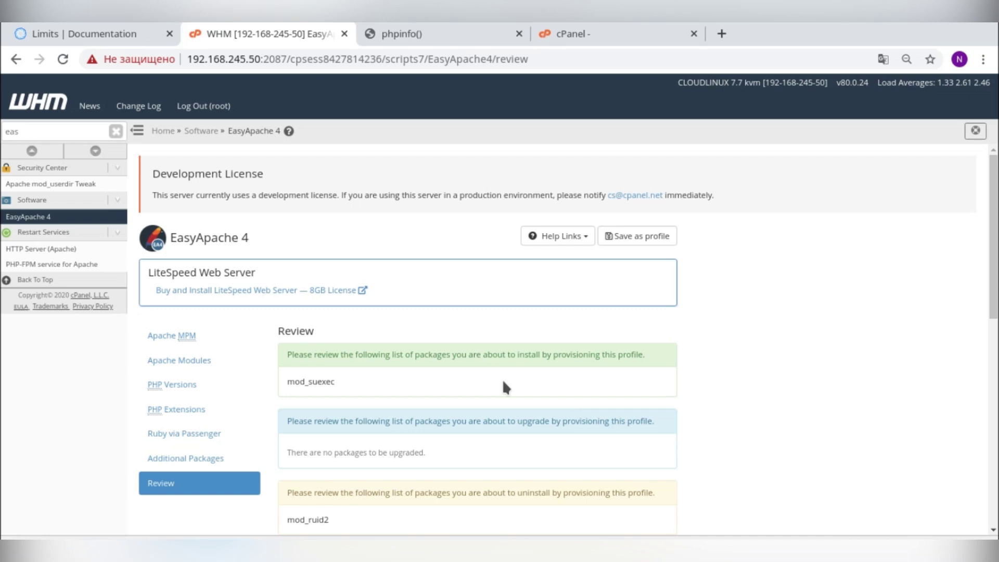
scroll(638, 327, "down", 7)
scroll(647, 333, "down", 3)
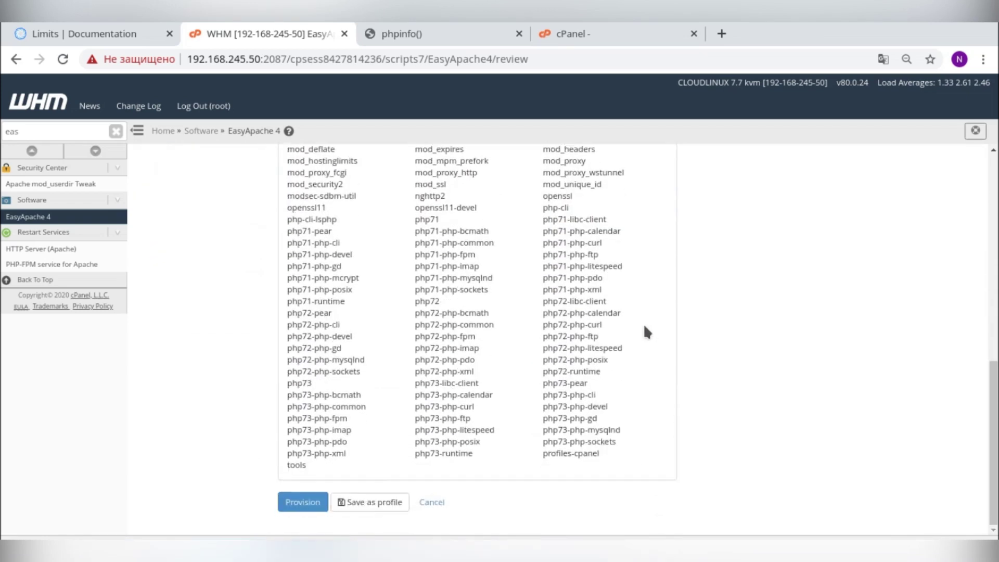
left_click(302, 502)
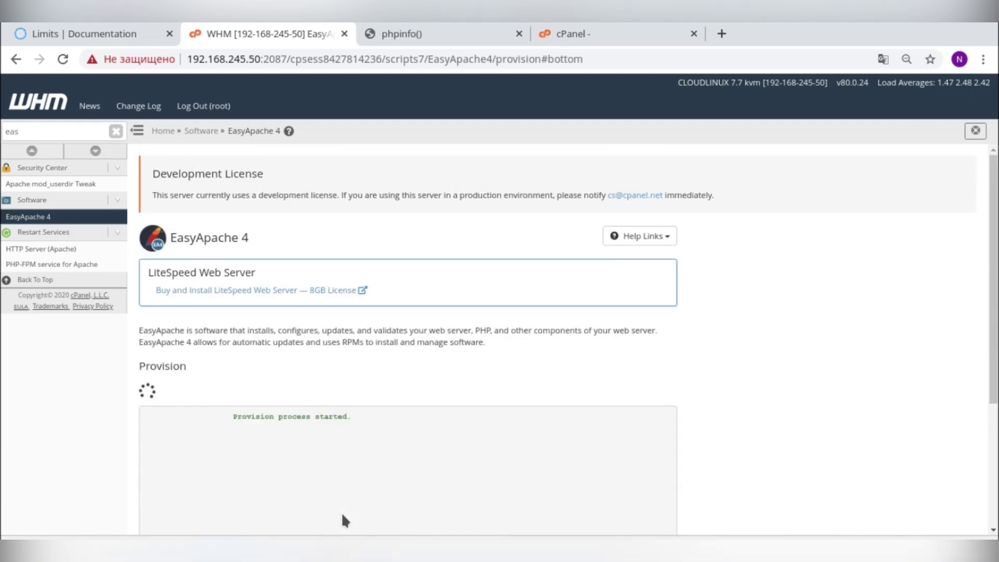
Check the end of the provision log and finish the EasyApache 4 provisioning.
scroll(538, 372, "down", 4)
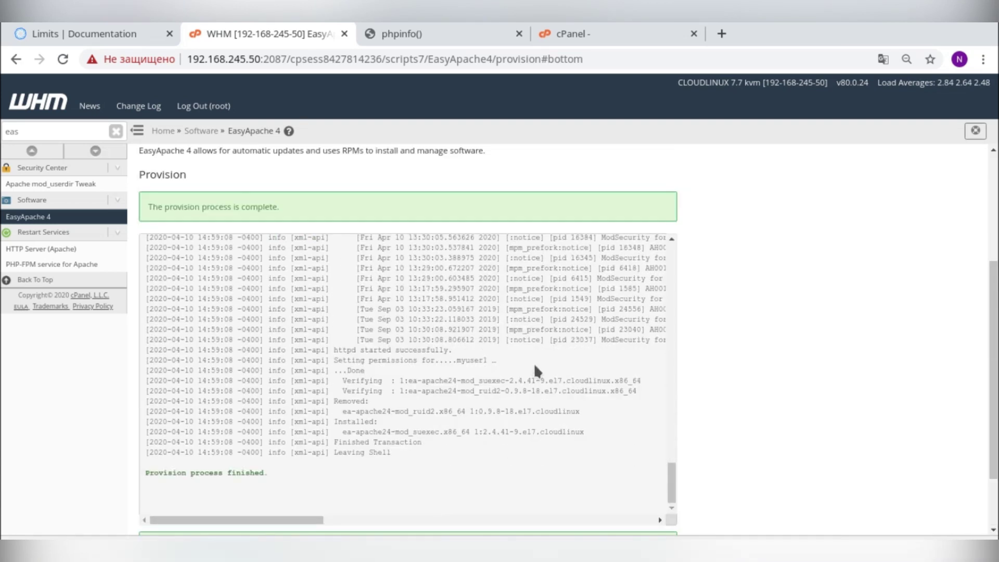
scroll(488, 437, "down", 2)
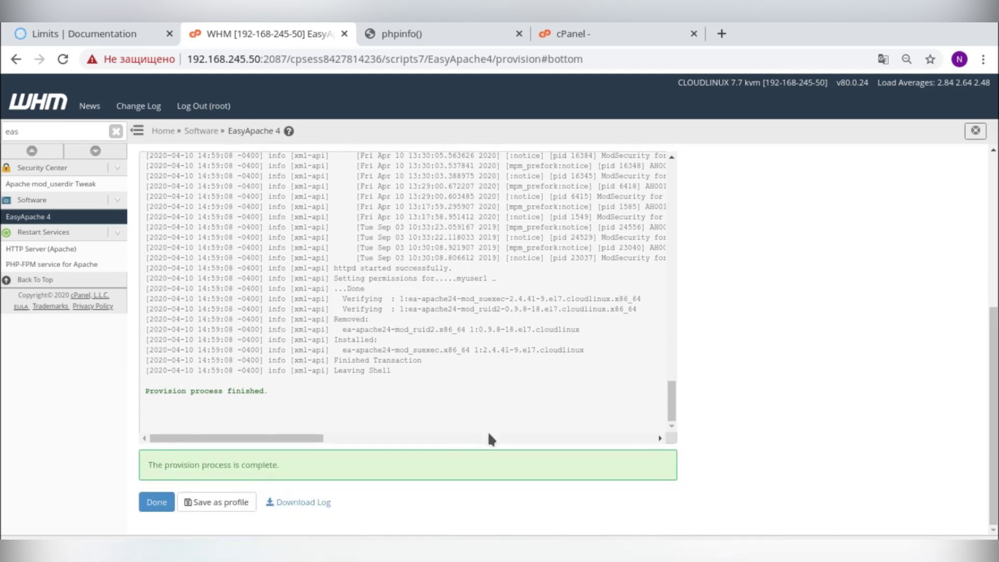
left_click(156, 502)
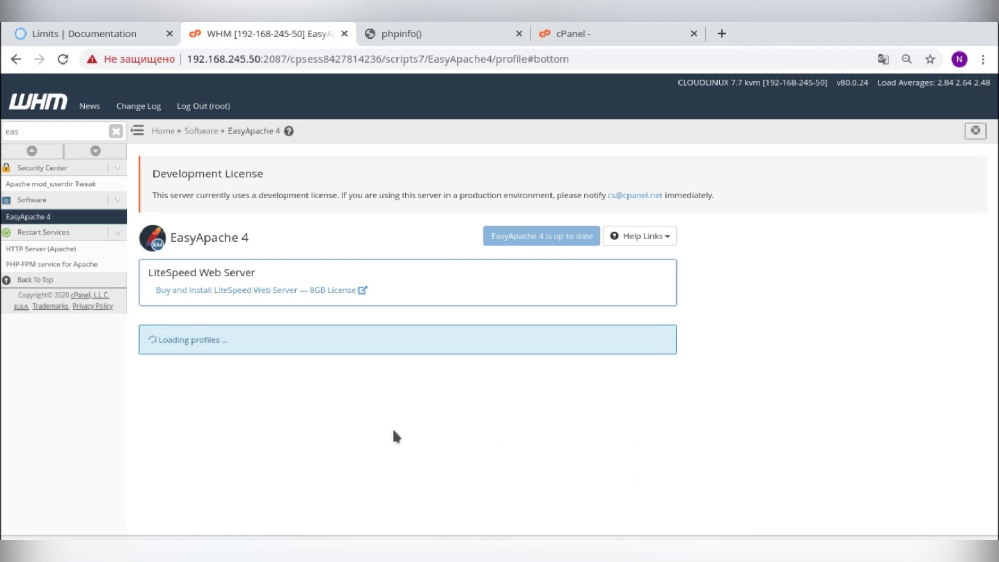
Clear the WHM search and reopen the Selector page of CloudLinux LVE Manager to recheck PHP Selector compatibility.
left_click(39, 133)
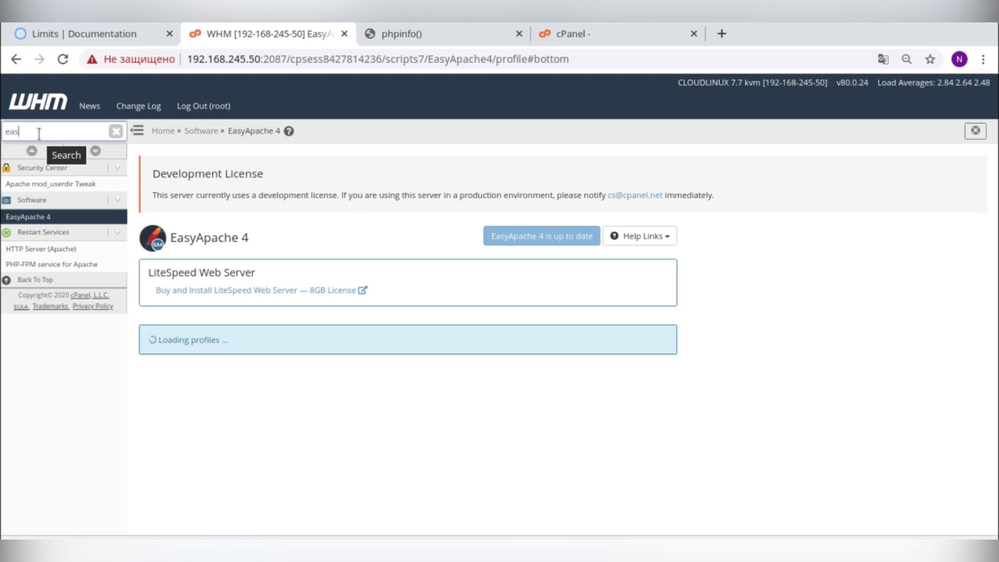
key("BackSpace")
key("BackSpace")
key("BackSpace")
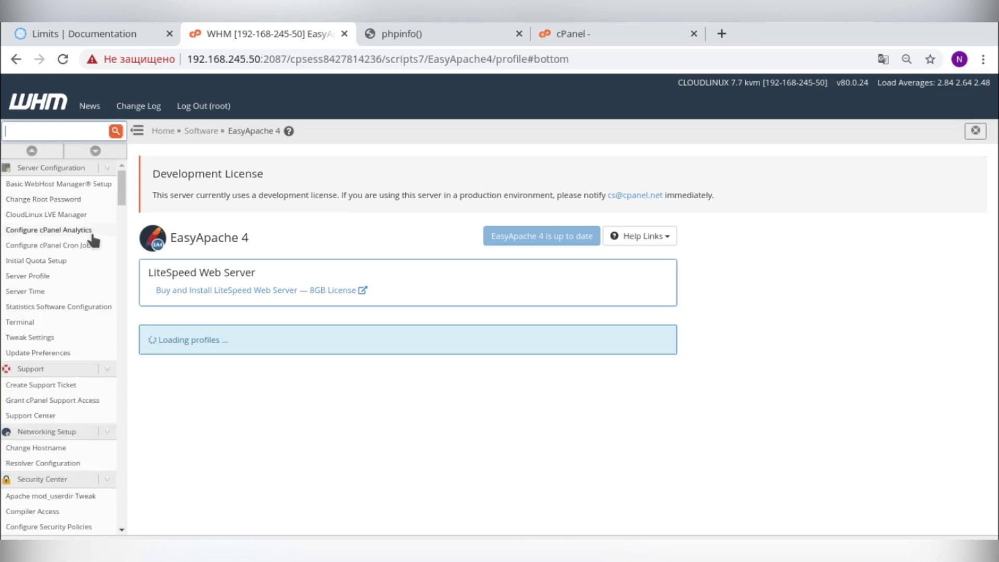
left_click(52, 214)
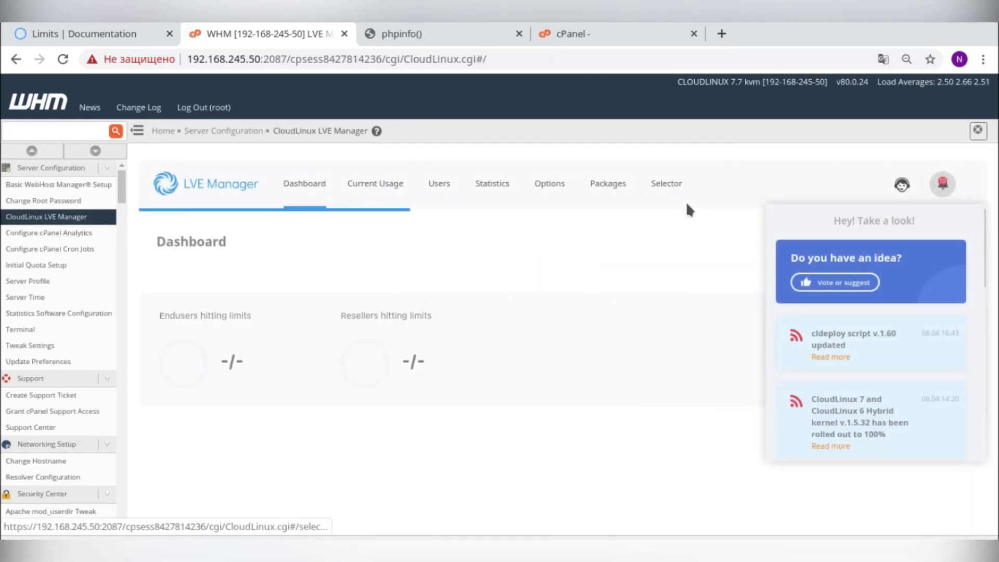
left_click(671, 192)
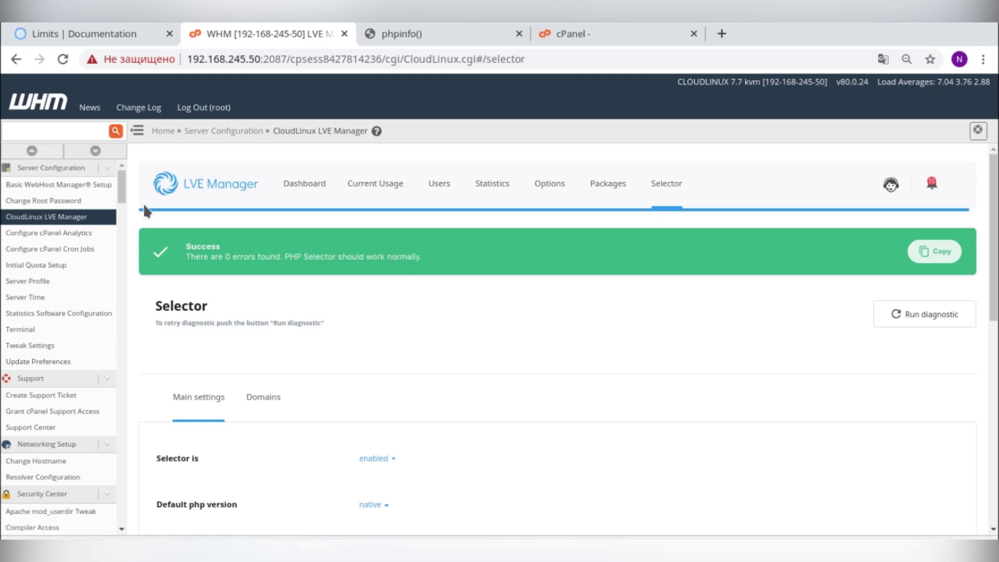
Find MultiPHP Manager in WHM and check the PHP handler assigned to PHP 7.2 (ea-php72).
scroll(58, 193, "down", 1)
left_click(38, 132)
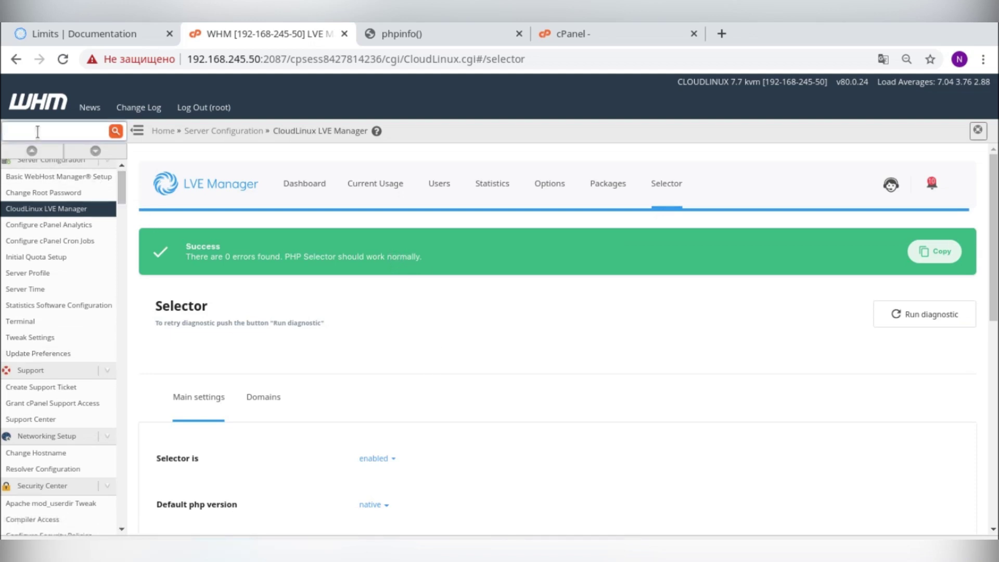
type("mu")
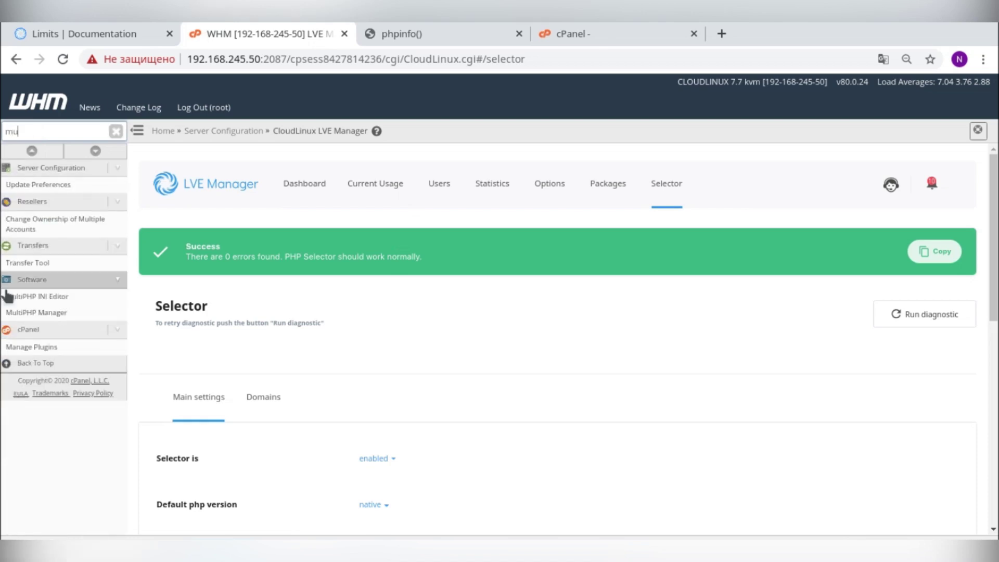
left_click(37, 312)
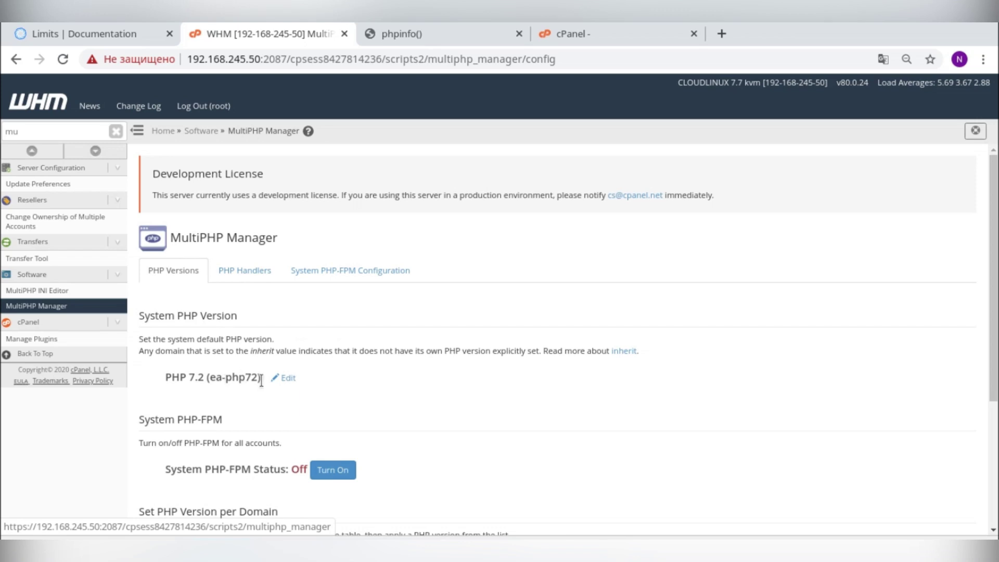
left_click(243, 272)
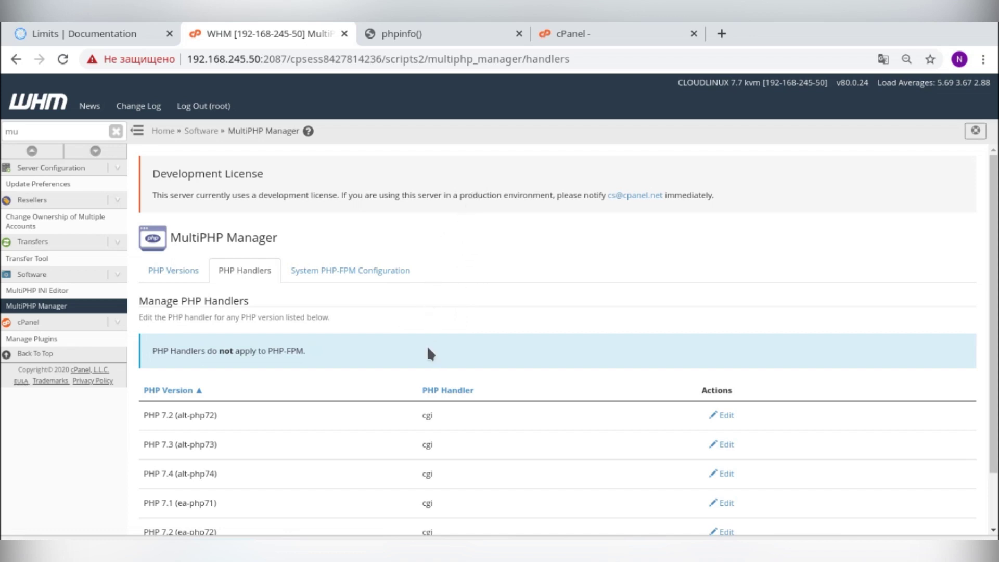
scroll(431, 352, "down", 1)
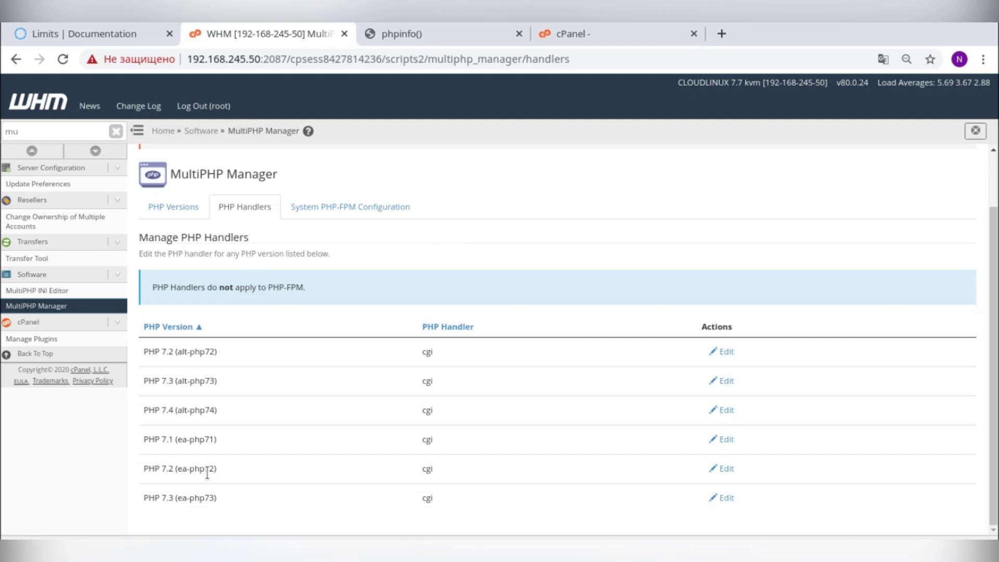
left_click_drag(223, 467, 168, 468)
Check the PHP Selector support of mod_ruid2 and PHP-FPM in the CloudLinux documentation's compatibility matrix.
left_click(104, 30)
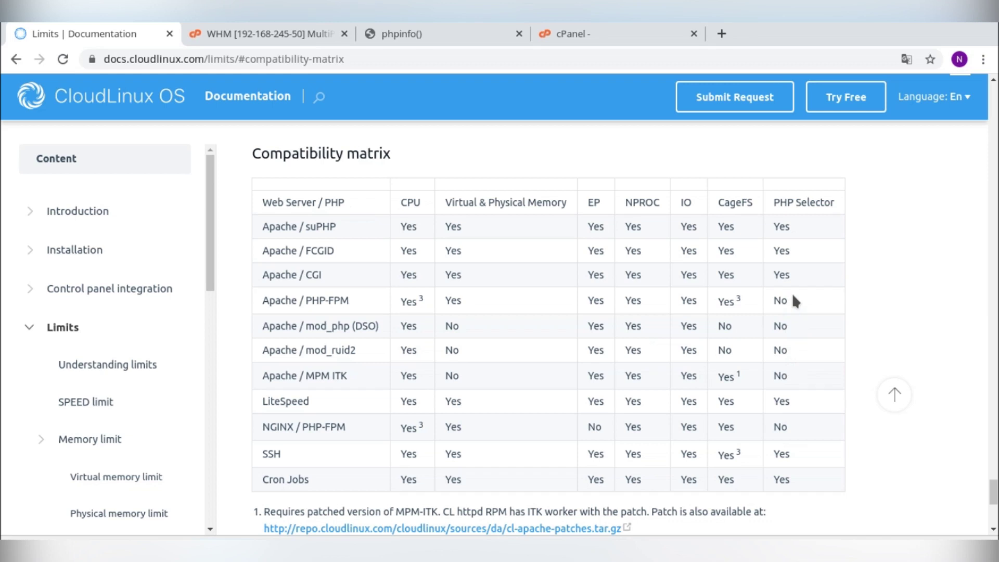
left_click_drag(364, 351, 306, 350)
double_click(783, 349)
left_click(359, 306)
left_click_drag(359, 306, 305, 304)
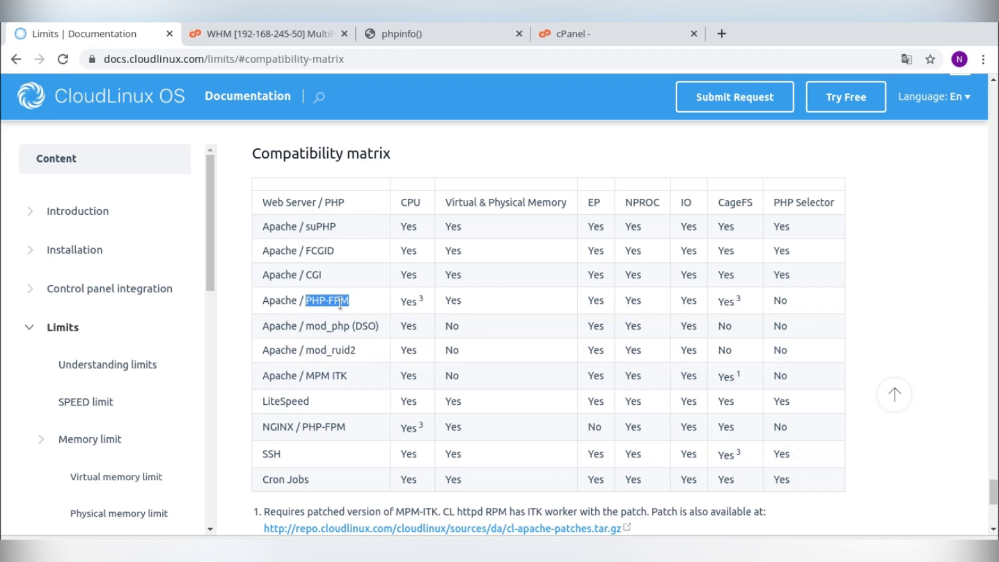
left_click_drag(801, 300, 769, 304)
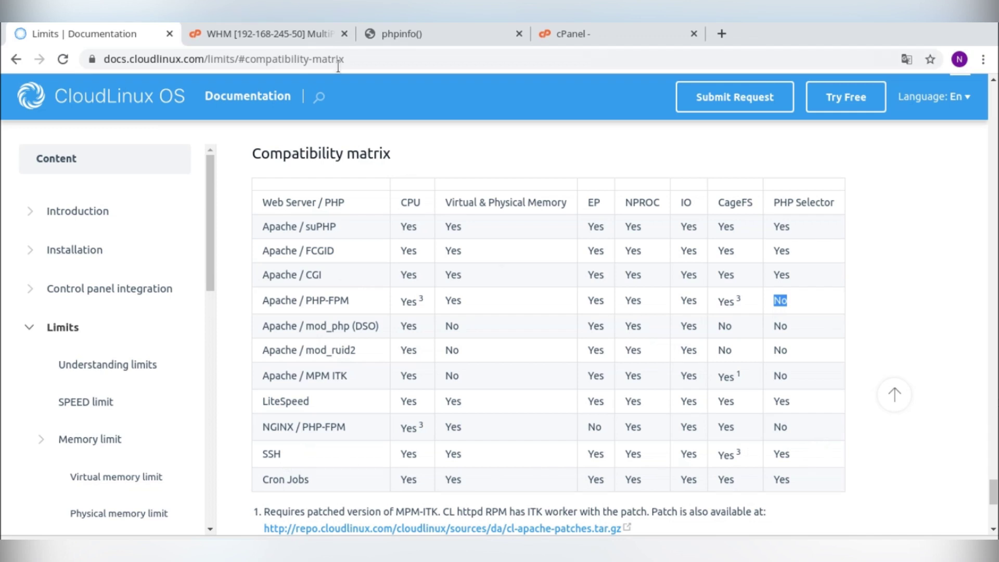
Return to WHM and review the available handlers for PHP 7.2 (ea-php72), keeping cgi selected.
left_click(271, 34)
left_click(723, 468)
left_click(686, 469)
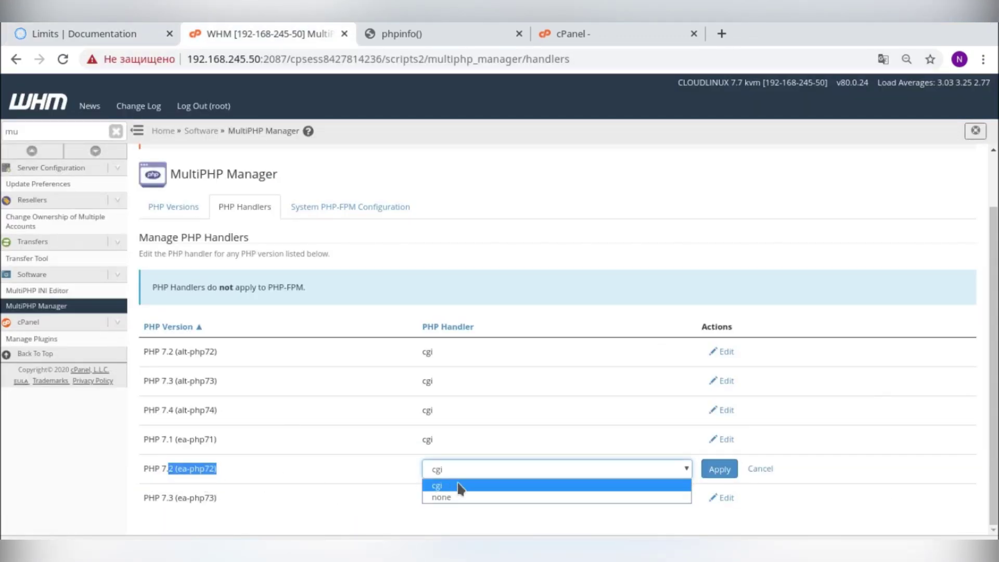
left_click(460, 486)
left_click(686, 468)
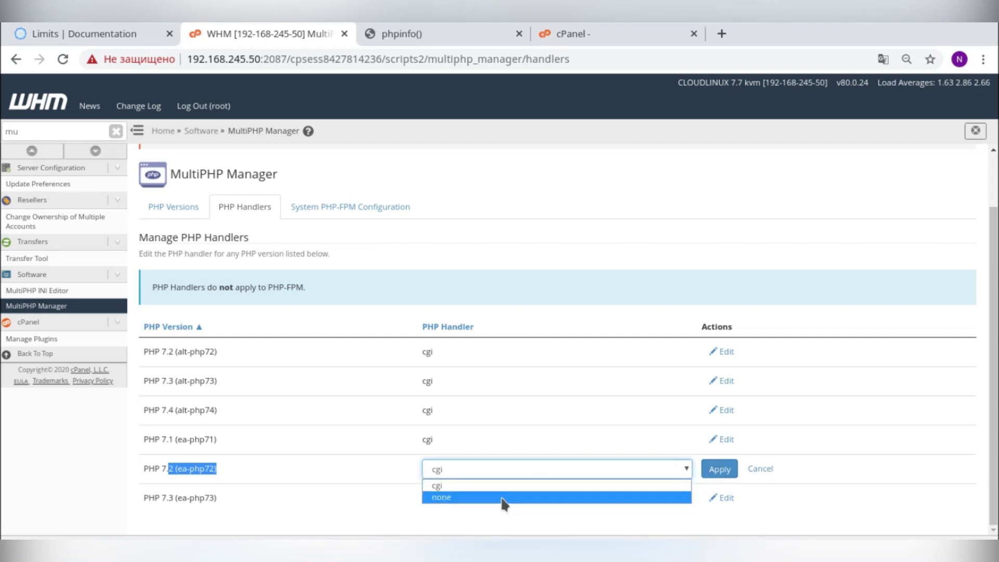
left_click(535, 471)
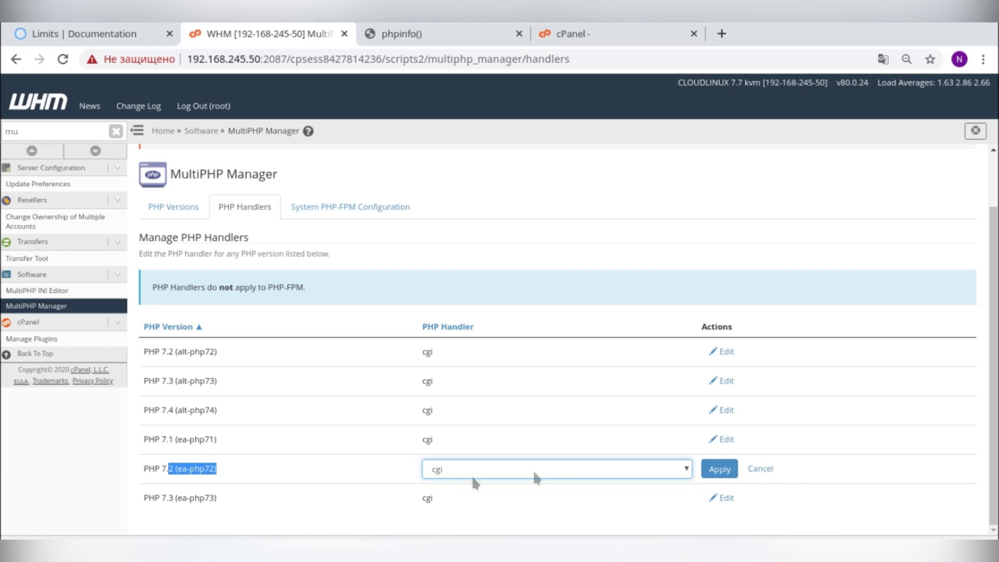
left_click(588, 447)
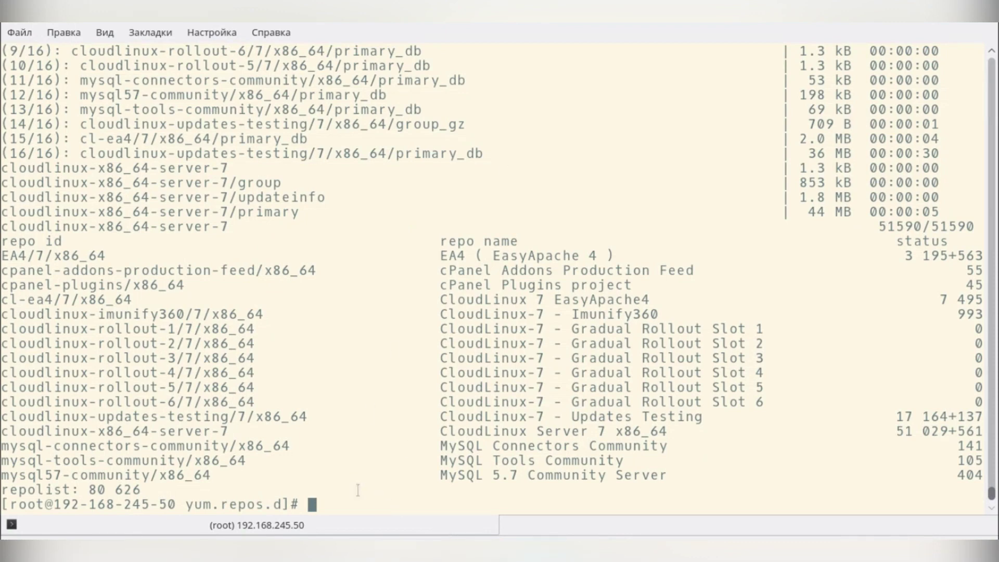
Switch to the root terminal and force a CageFS update with cagefsctl --force-update.
key("Return")
key("Return")
key("Return")
type("cagefsctl --f")
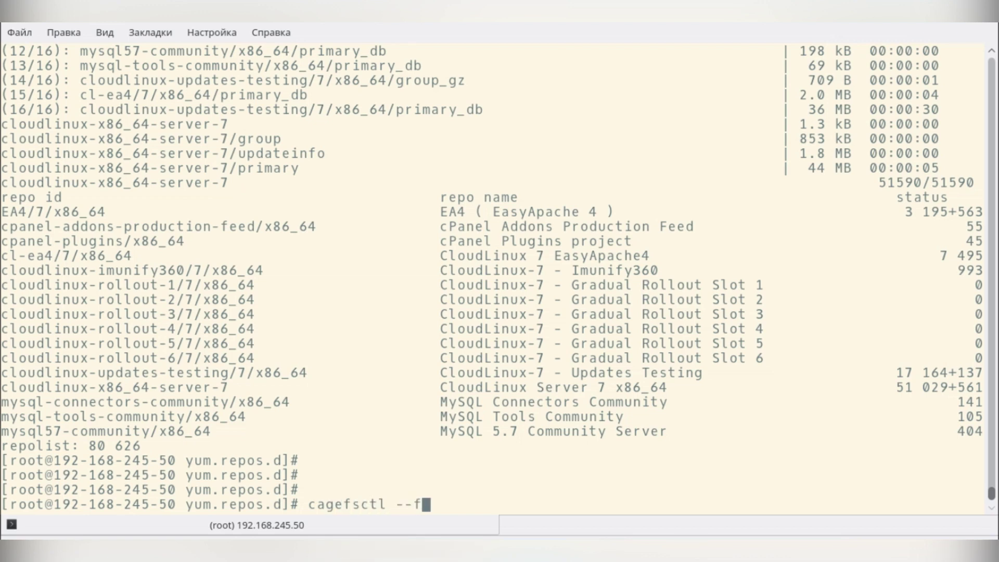
type("orce-update")
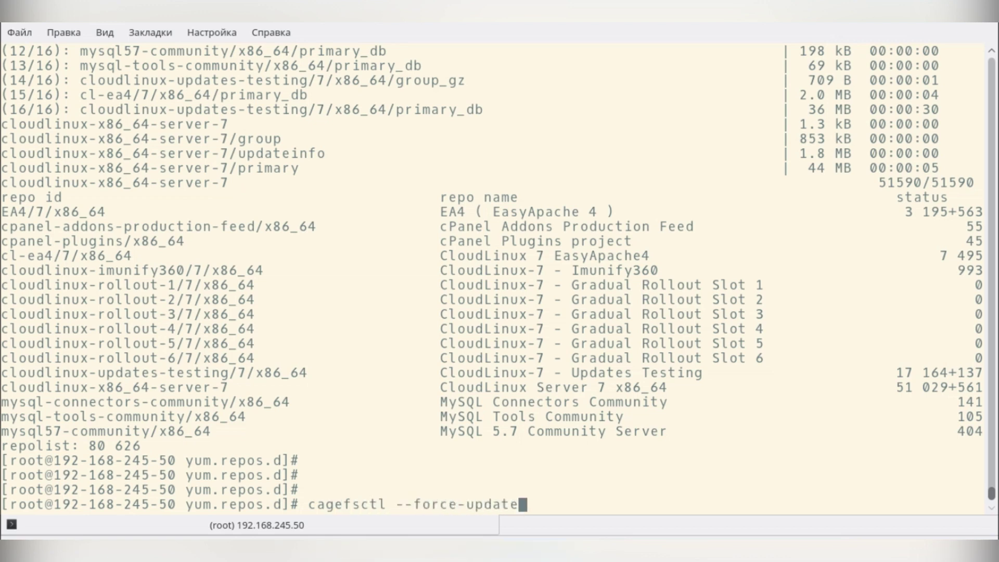
key("Return")
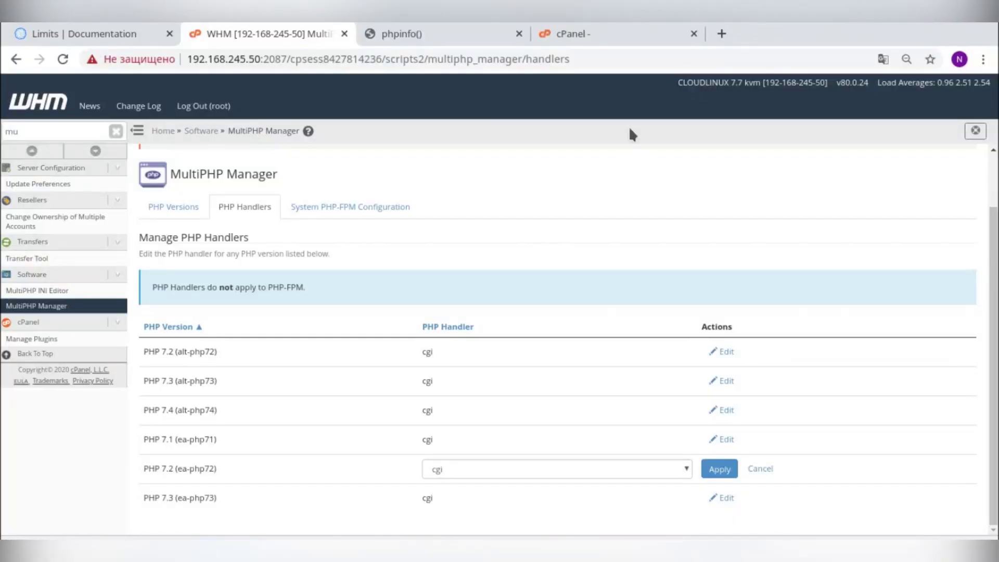
Clear the WHM search and update the CageFS skeleton in the CageFS options of CloudLinux LVE Manager.
double_click(49, 131)
key("BackSpace")
left_click(63, 215)
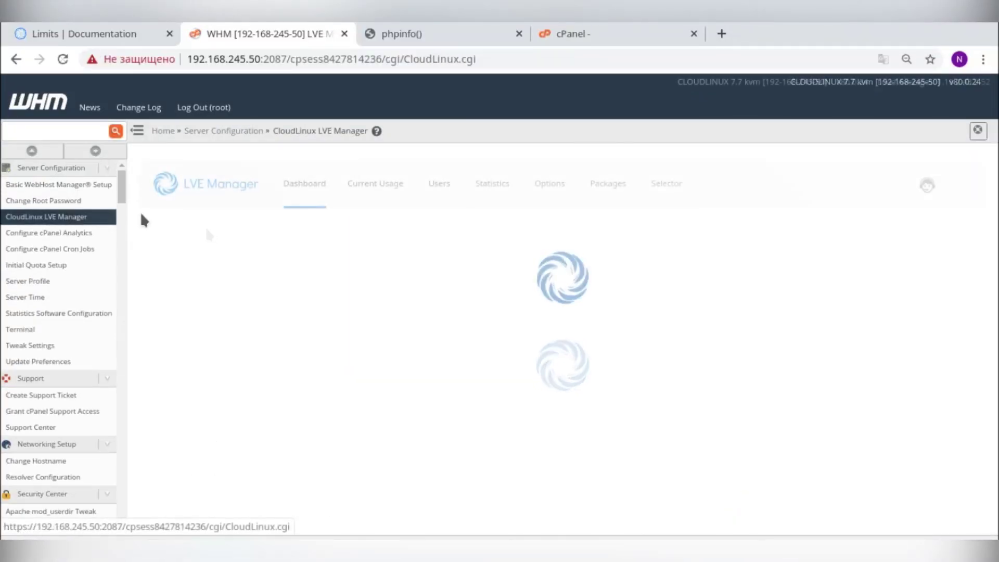
left_click(556, 190)
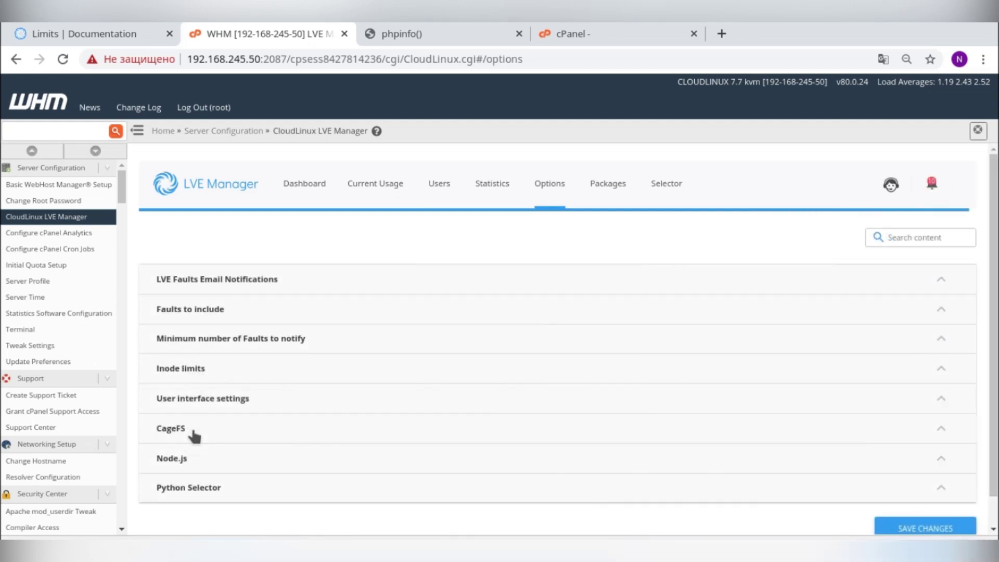
left_click(194, 432)
scroll(317, 417, "down", 2)
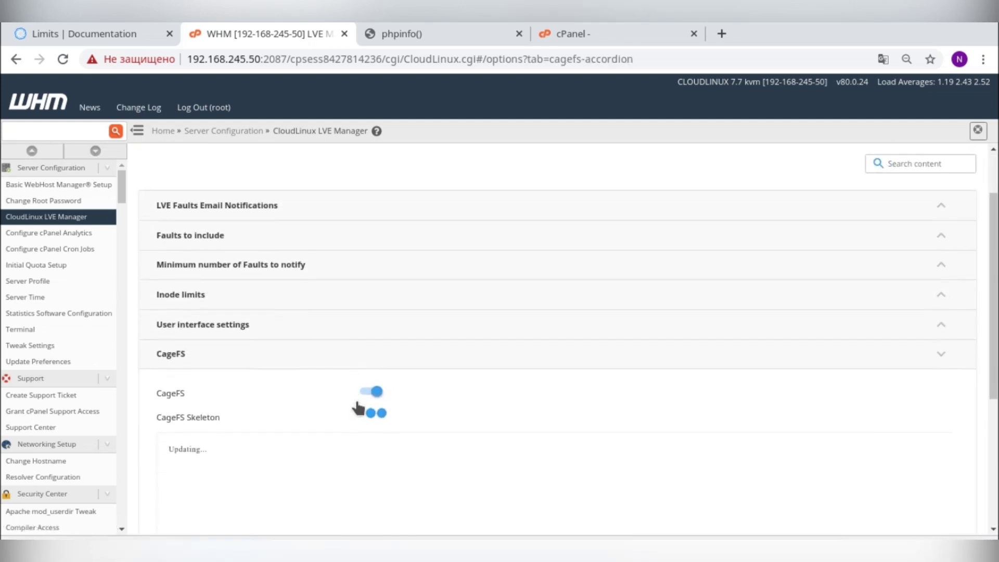
scroll(281, 417, "down", 3)
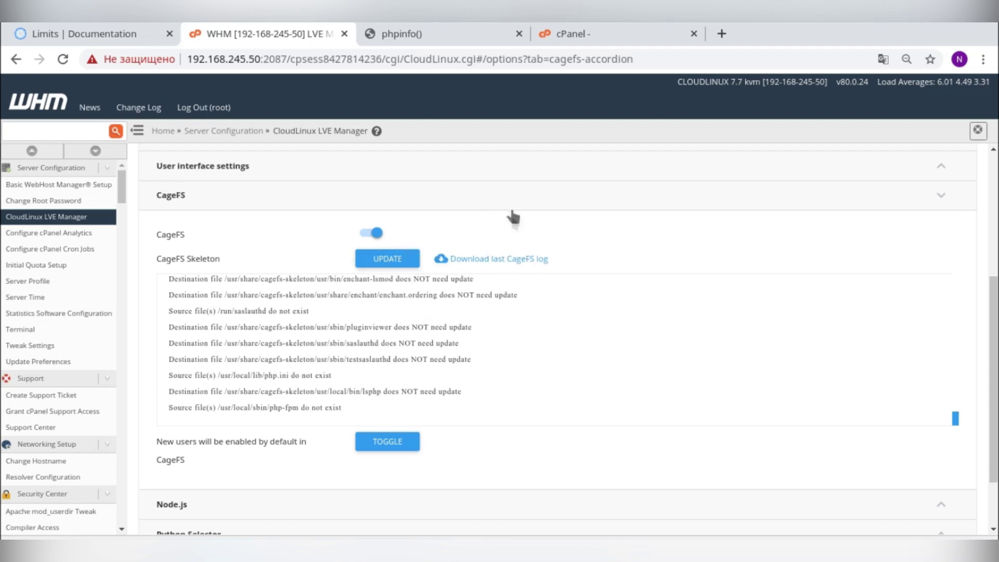
scroll(553, 280, "up", 5)
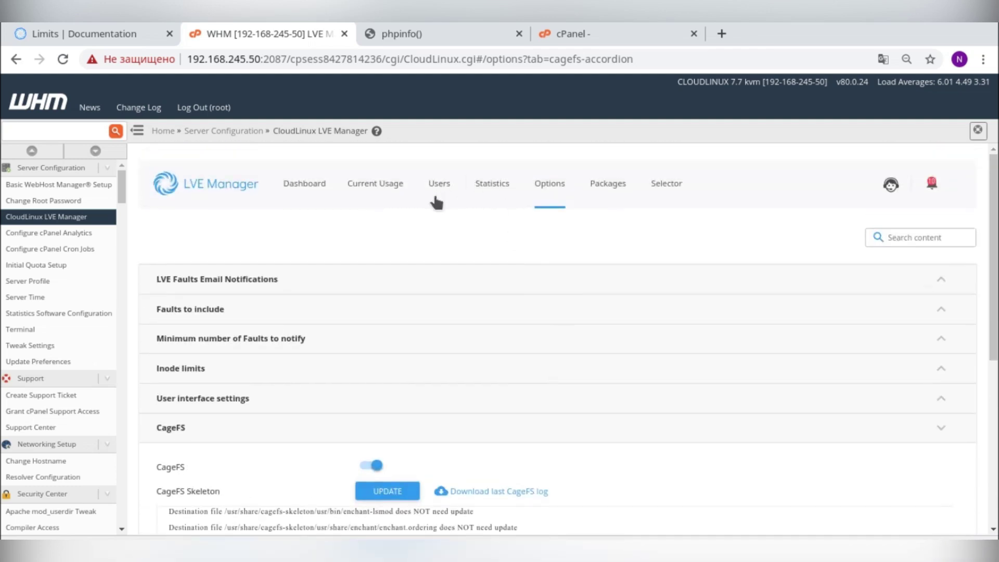
Check the CageFS status in the LVE Manager user list, and reload cPanel's PHP Selector to check the domain's handler.
left_click(440, 186)
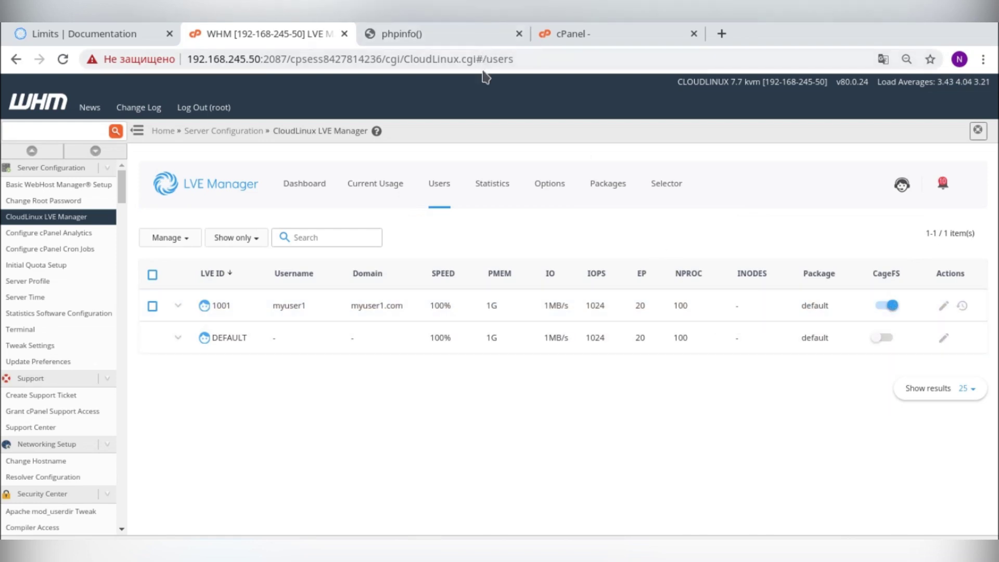
left_click(557, 30)
left_click(63, 59)
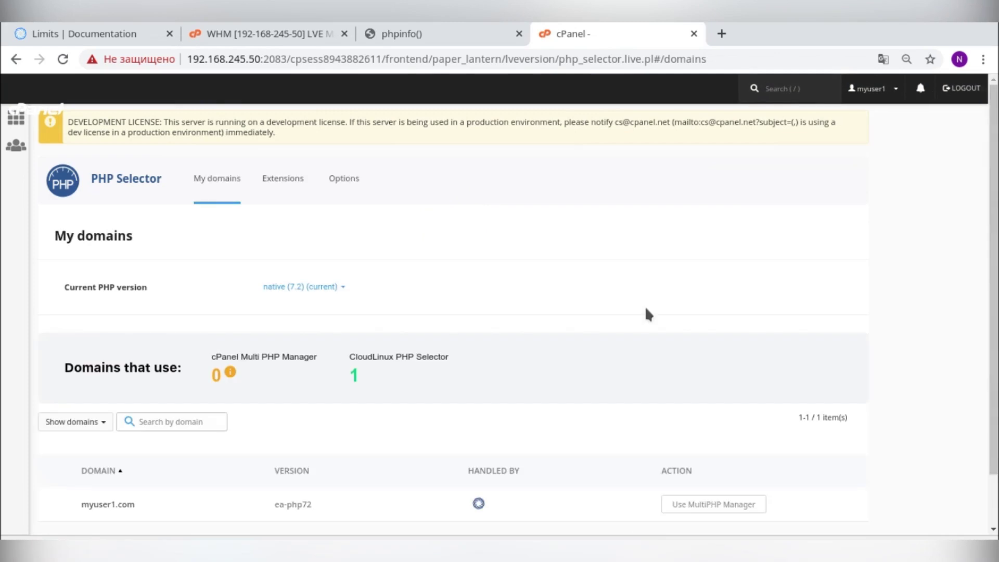
scroll(530, 455, "down", 1)
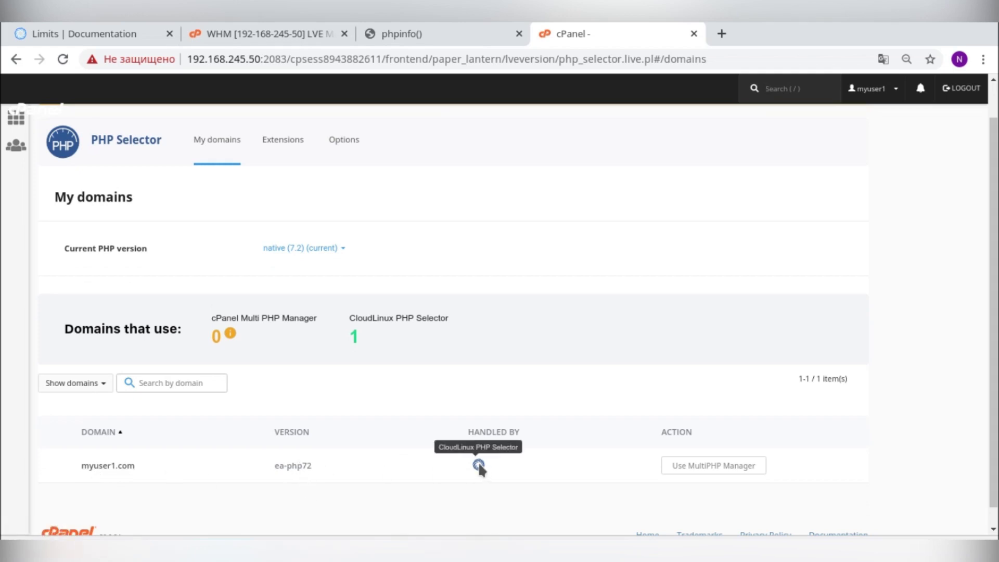
Set the account's current PHP version to 7.2 instead of native in PHP Selector.
left_click(343, 248)
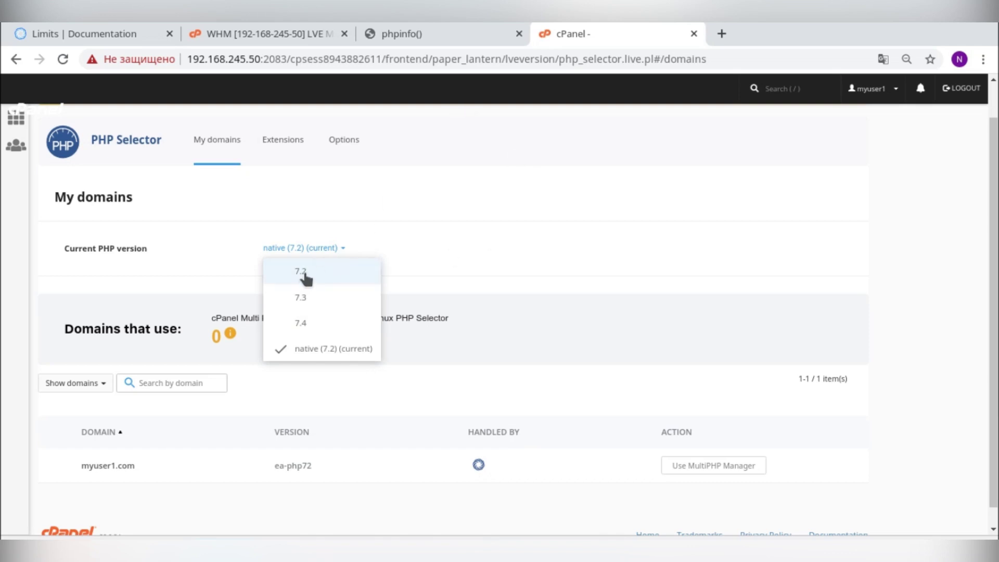
left_click(303, 272)
left_click(317, 248)
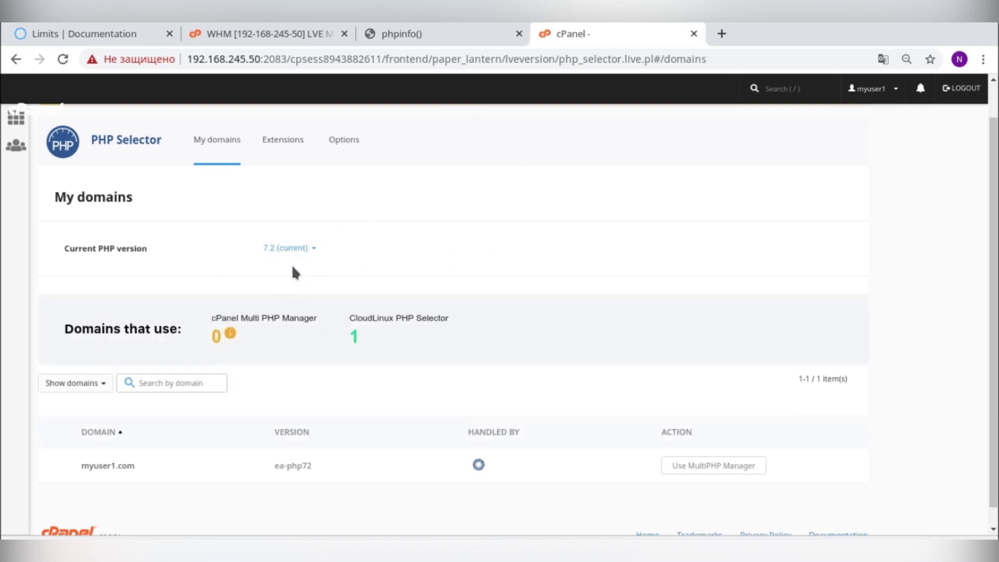
Reload the phpinfo page of the domain and check its PHP configuration file path and related settings.
left_click(443, 37)
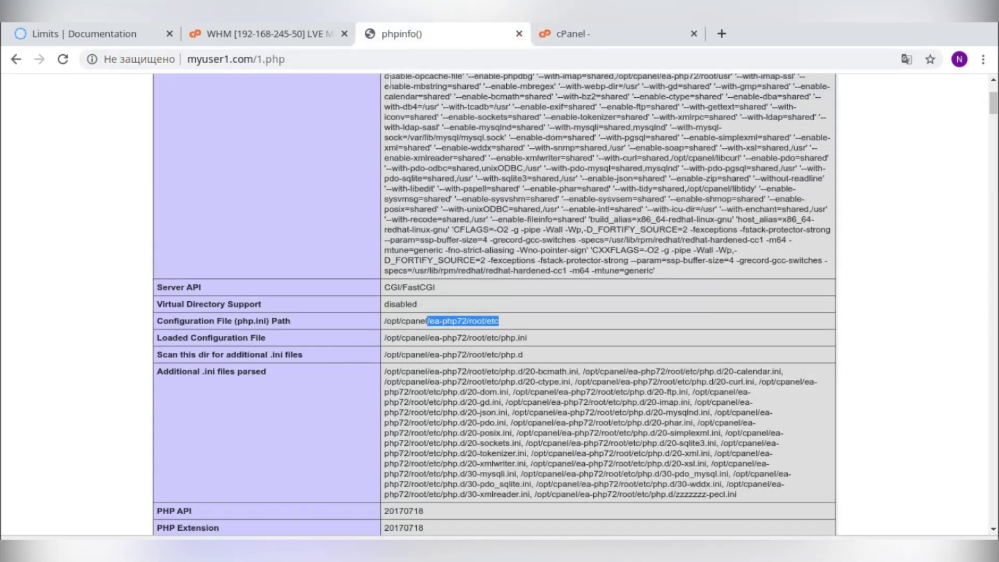
left_click(63, 59)
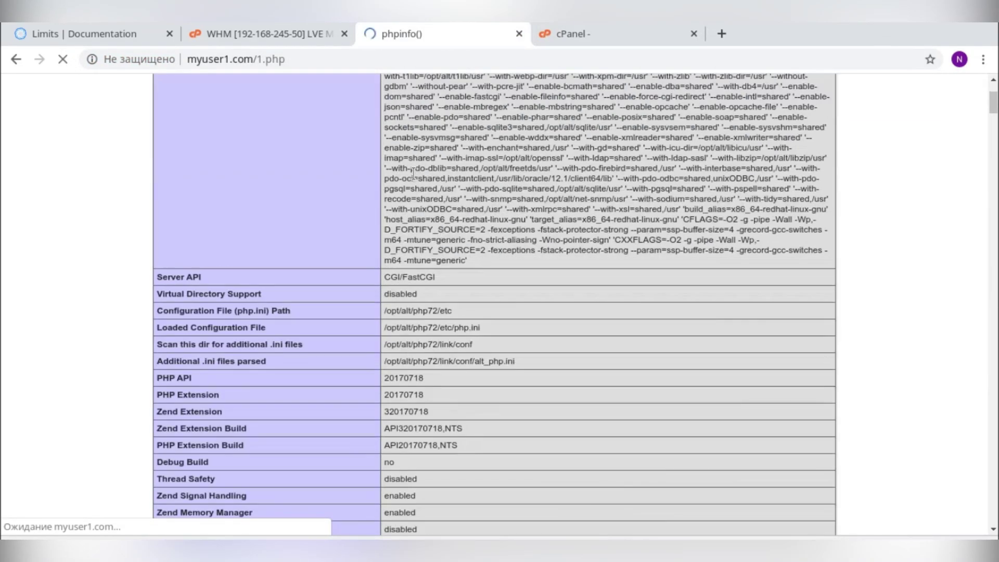
left_click_drag(463, 312, 384, 316)
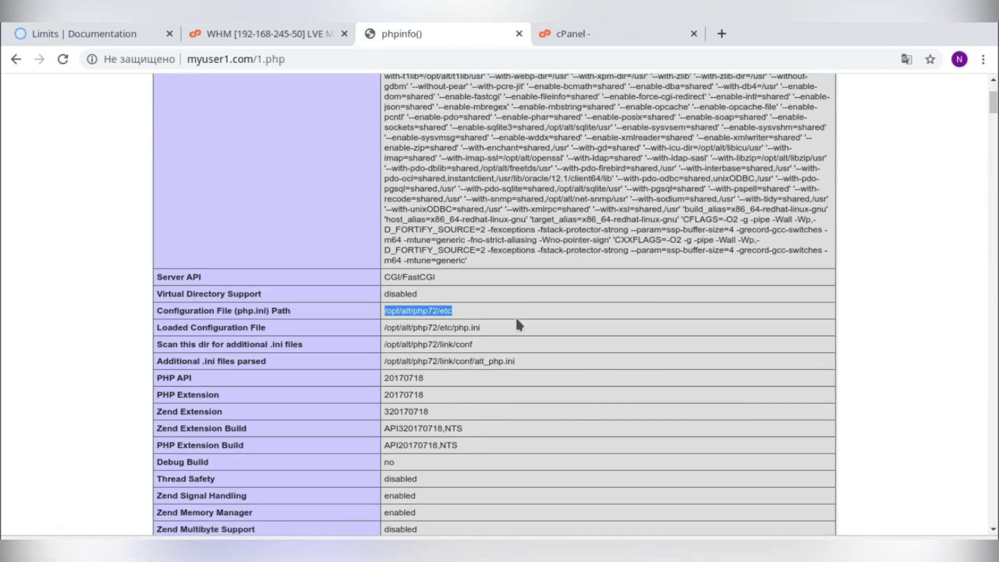
scroll(504, 322, "up", 4)
scroll(473, 279, "down", 6)
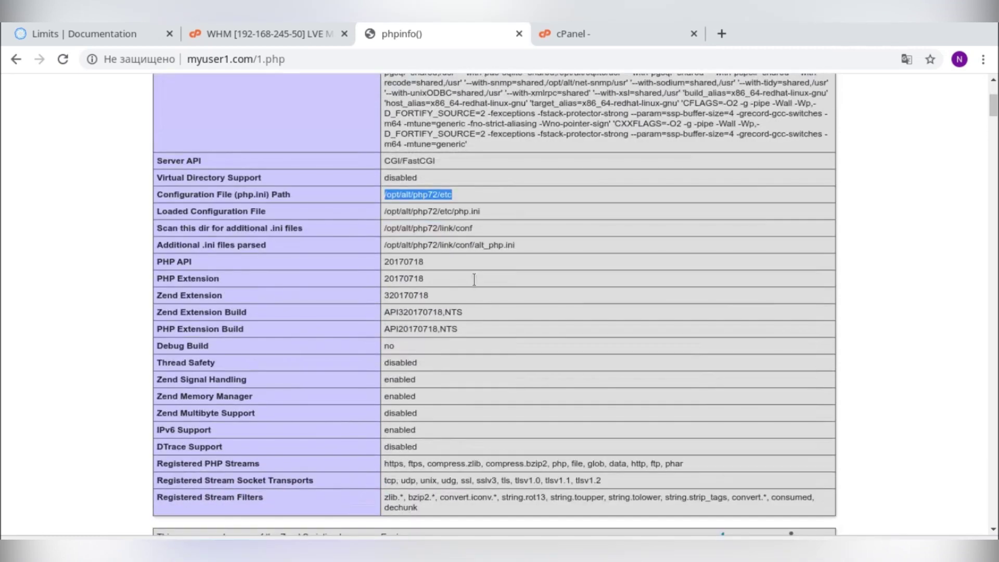